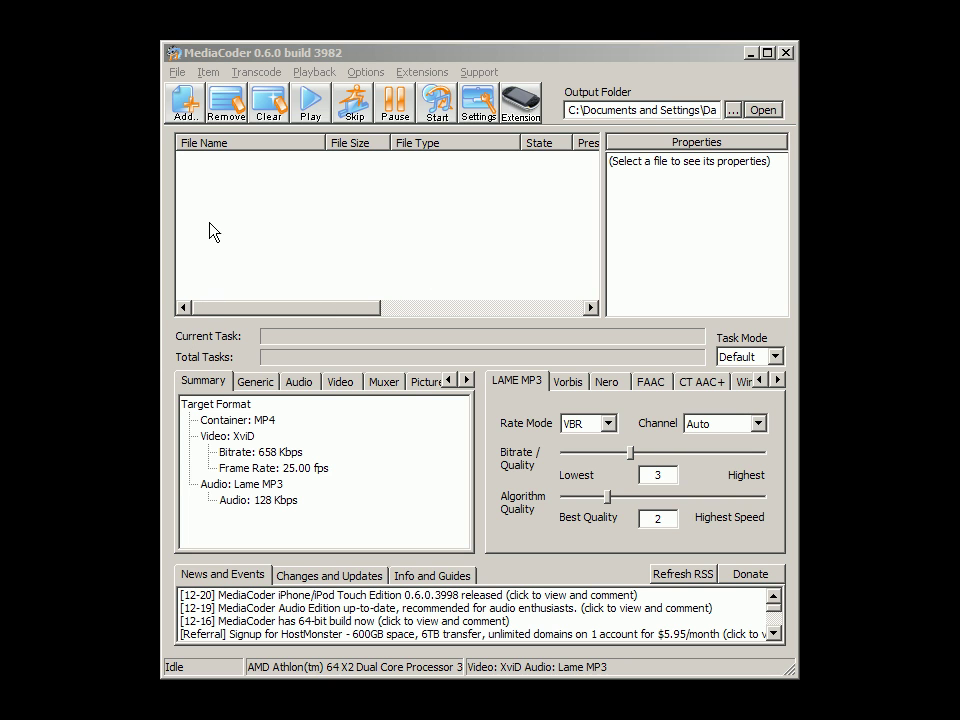
Add the video file noahsbowl.avi to the transcoding list
{"action": "left_click", "coordinate": [190, 115]}
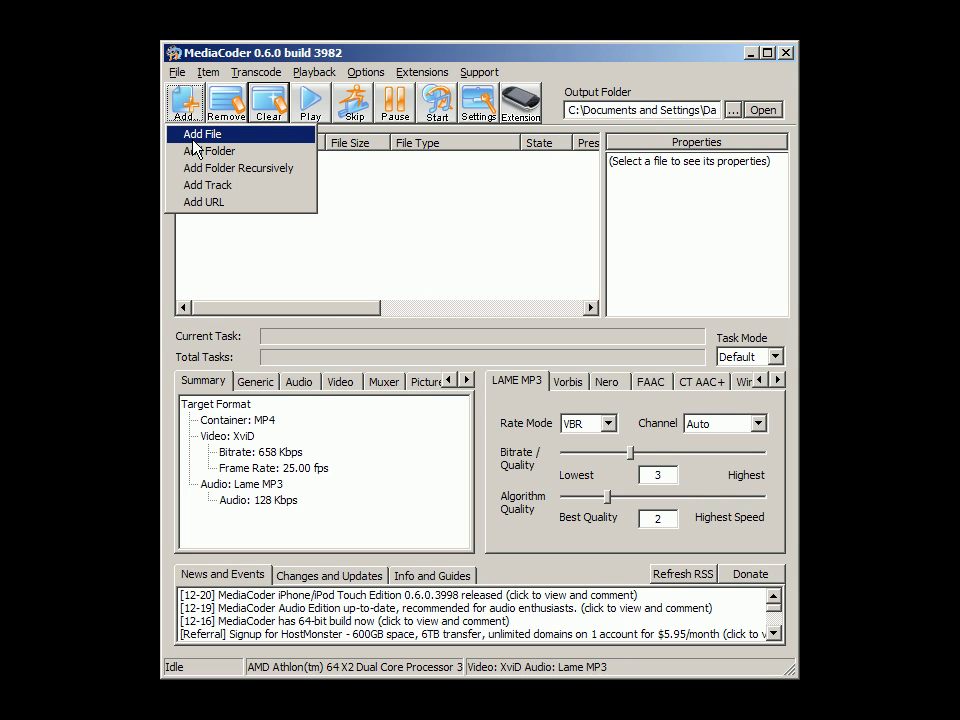
{"action": "left_click", "coordinate": [195, 139]}
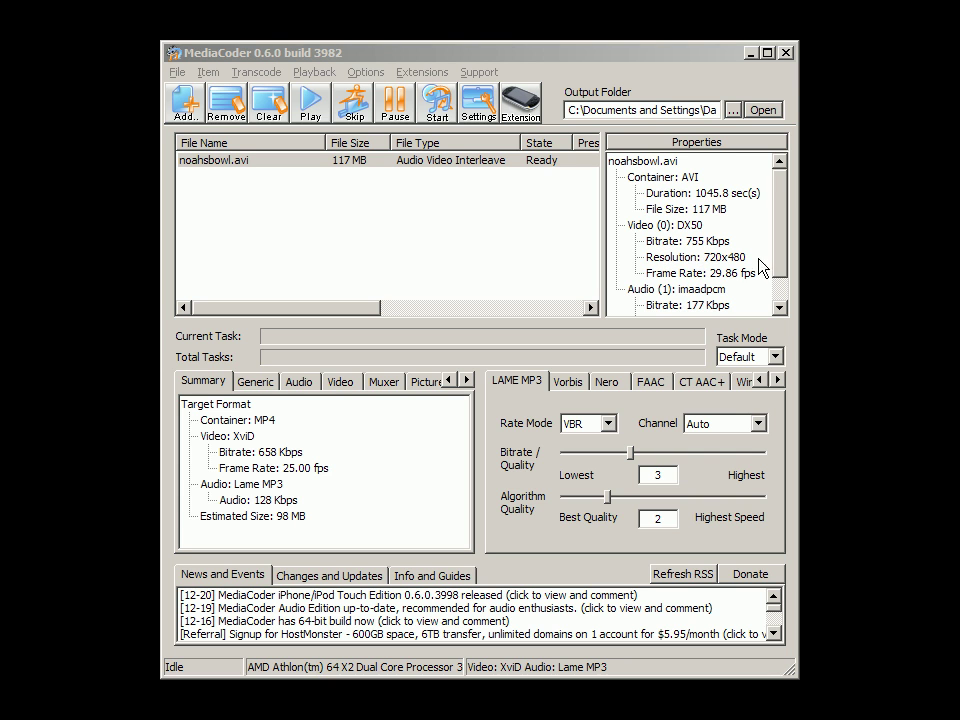
{"action": "mouse_move", "coordinate": [778, 262]}
{"action": "left_mouse_down"}
{"action": "mouse_move", "coordinate": [776, 285]}
{"action": "mouse_move", "coordinate": [789, 246]}
{"action": "left_mouse_up"}
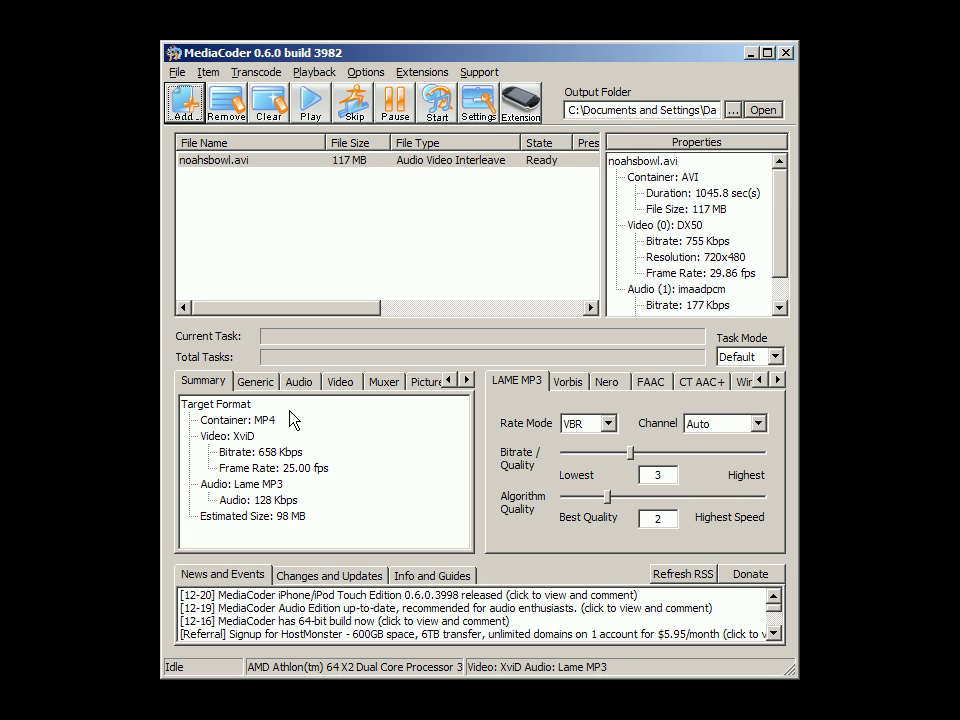
Set the audio encoder to Vorbis and check the available channel options
{"action": "left_click", "coordinate": [268, 388]}
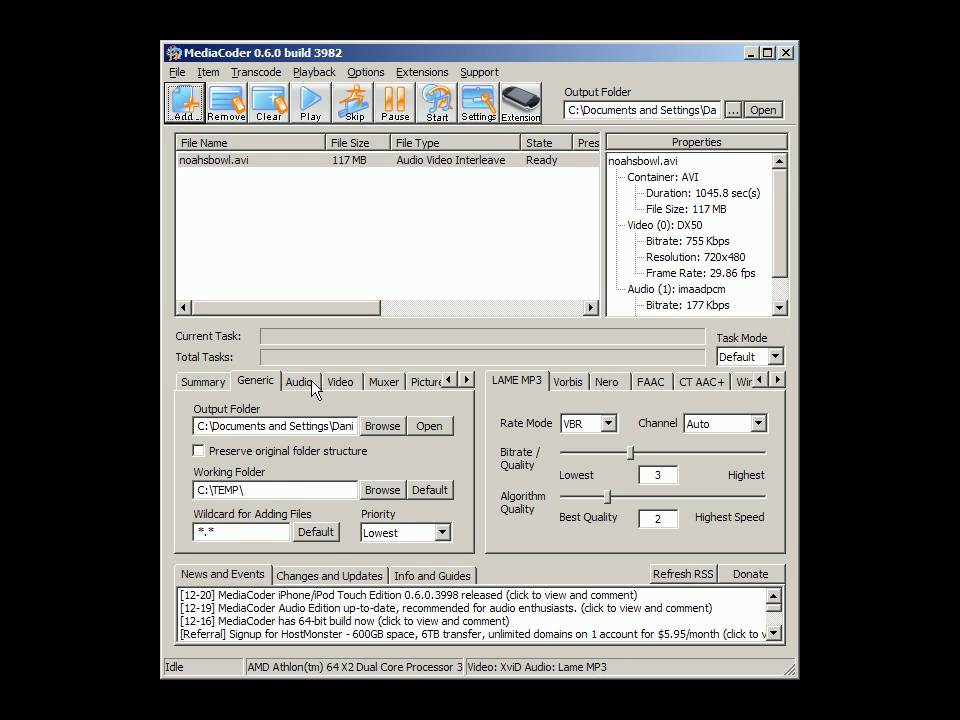
{"action": "left_click", "coordinate": [311, 382]}
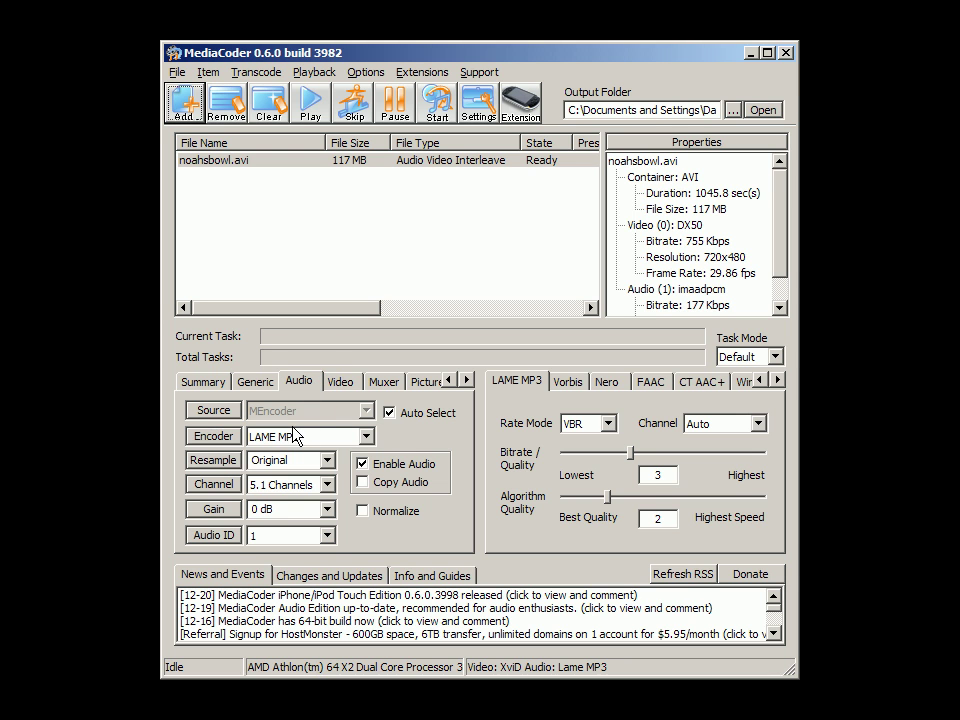
{"action": "left_click", "coordinate": [347, 437]}
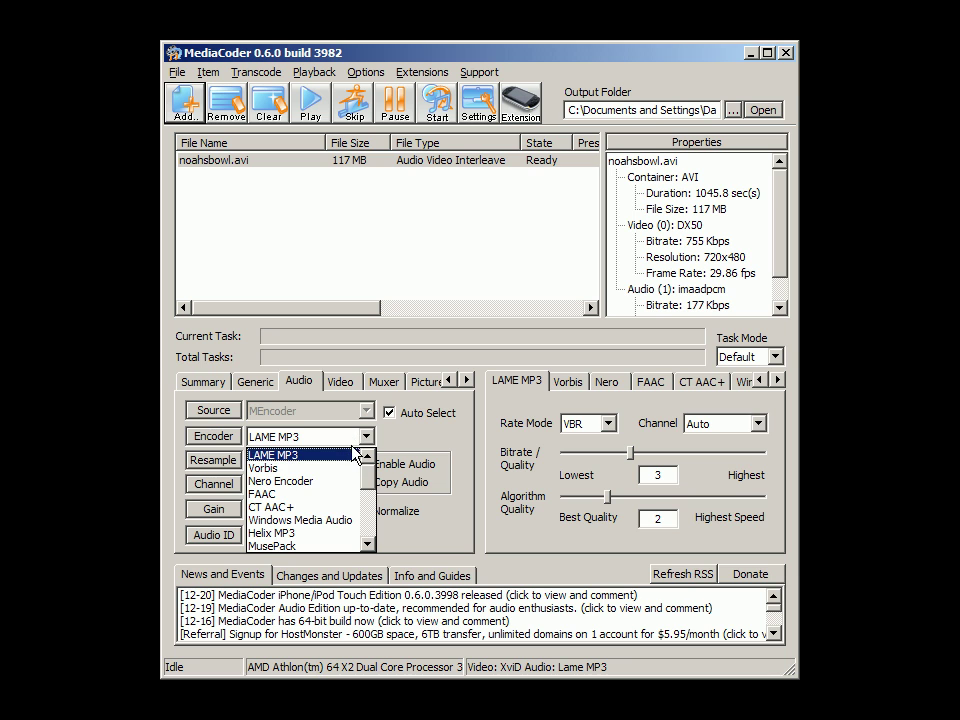
{"action": "scroll", "coordinate": [338, 476], "scroll_direction": "down", "scroll_amount": 1}
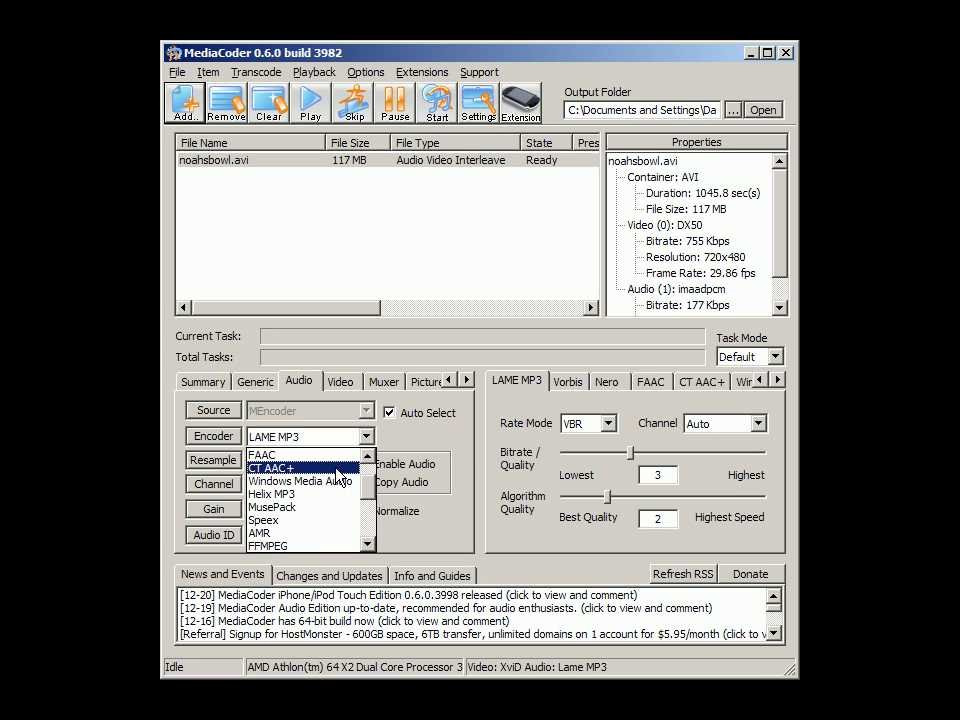
{"action": "scroll", "coordinate": [340, 477], "scroll_direction": "down", "scroll_amount": 1}
{"action": "scroll", "coordinate": [340, 477], "scroll_direction": "down", "scroll_amount": 1}
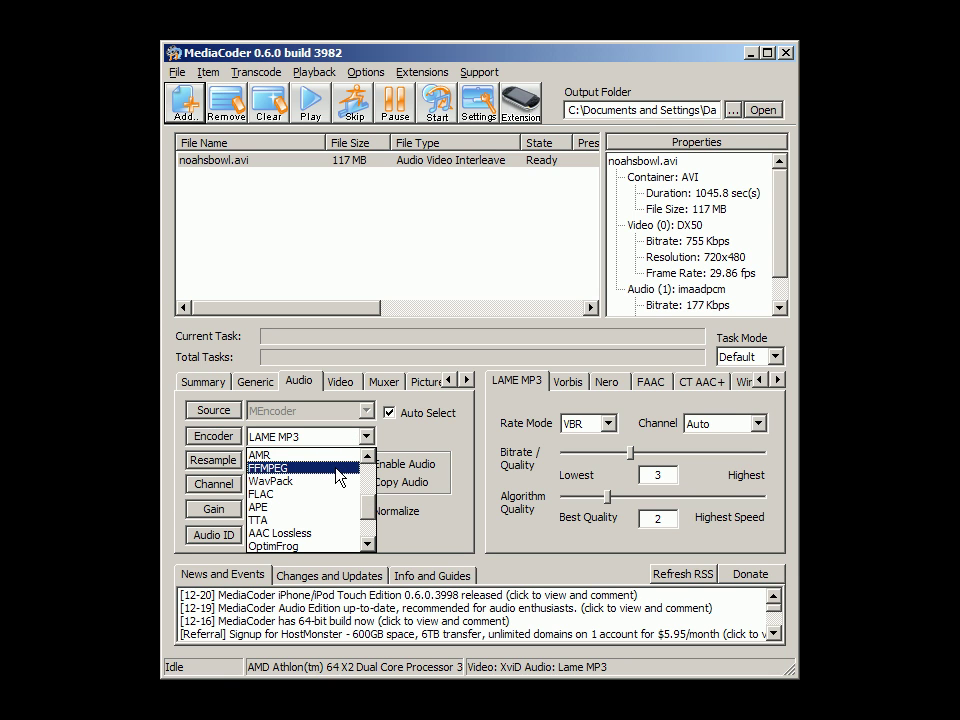
{"action": "scroll", "coordinate": [340, 477], "scroll_direction": "down", "scroll_amount": 1}
{"action": "scroll", "coordinate": [340, 477], "scroll_direction": "down", "scroll_amount": 1}
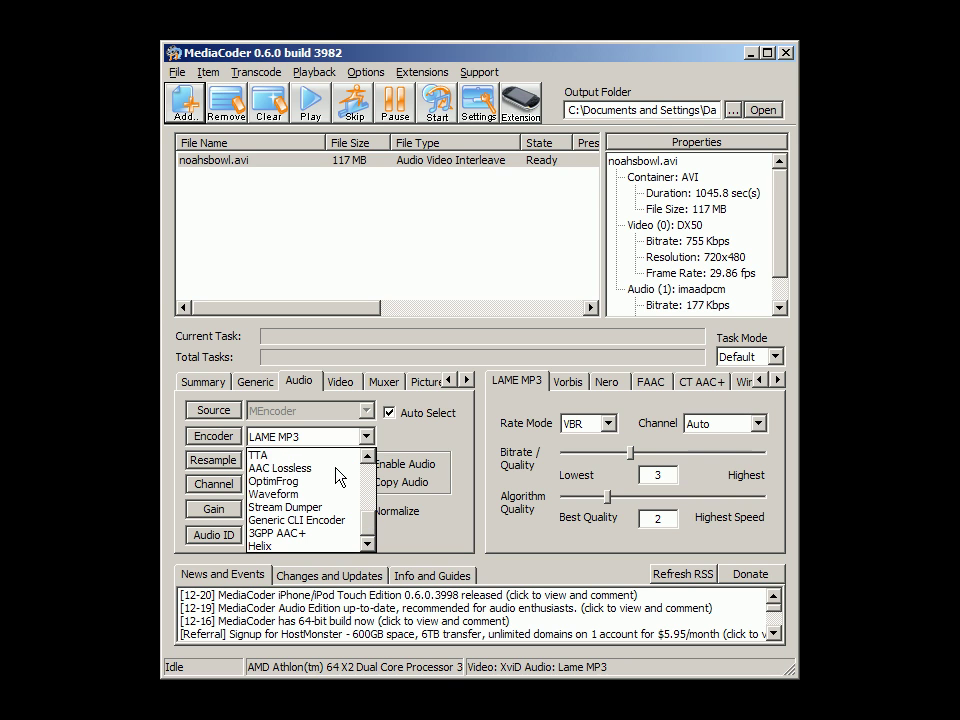
{"action": "scroll", "coordinate": [340, 477], "scroll_direction": "up", "scroll_amount": 4}
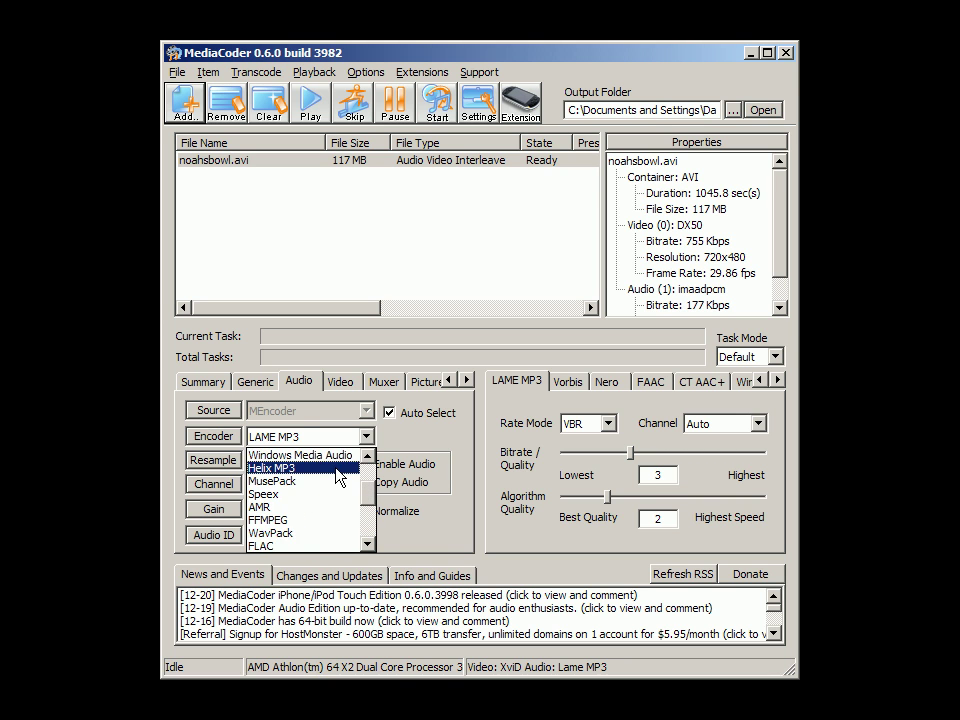
{"action": "scroll", "coordinate": [340, 477], "scroll_direction": "up", "scroll_amount": 1}
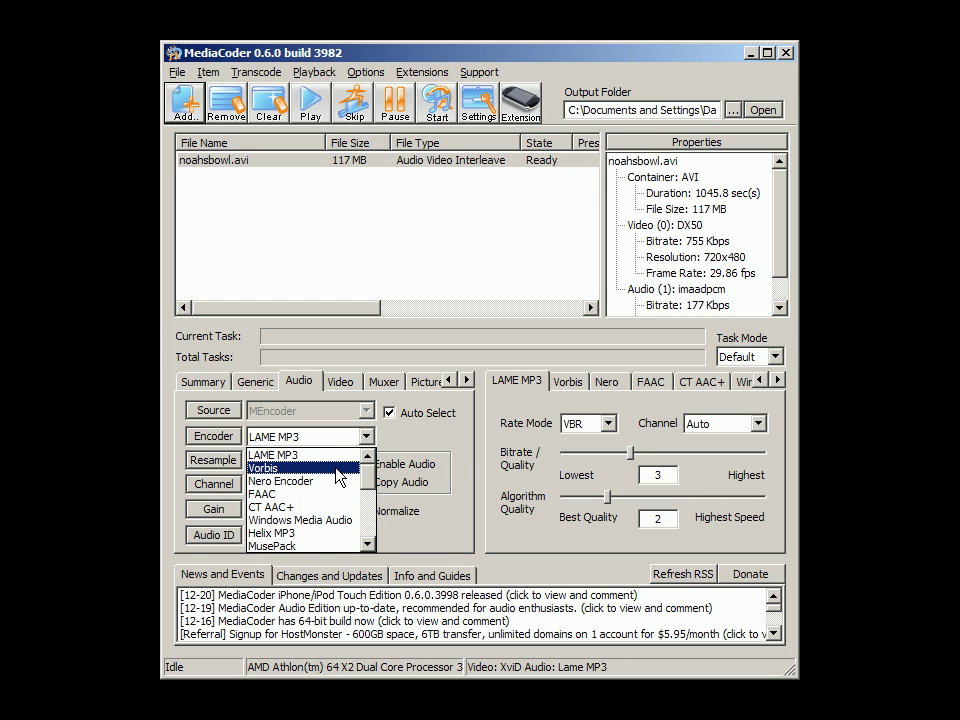
{"action": "left_click", "coordinate": [337, 468]}
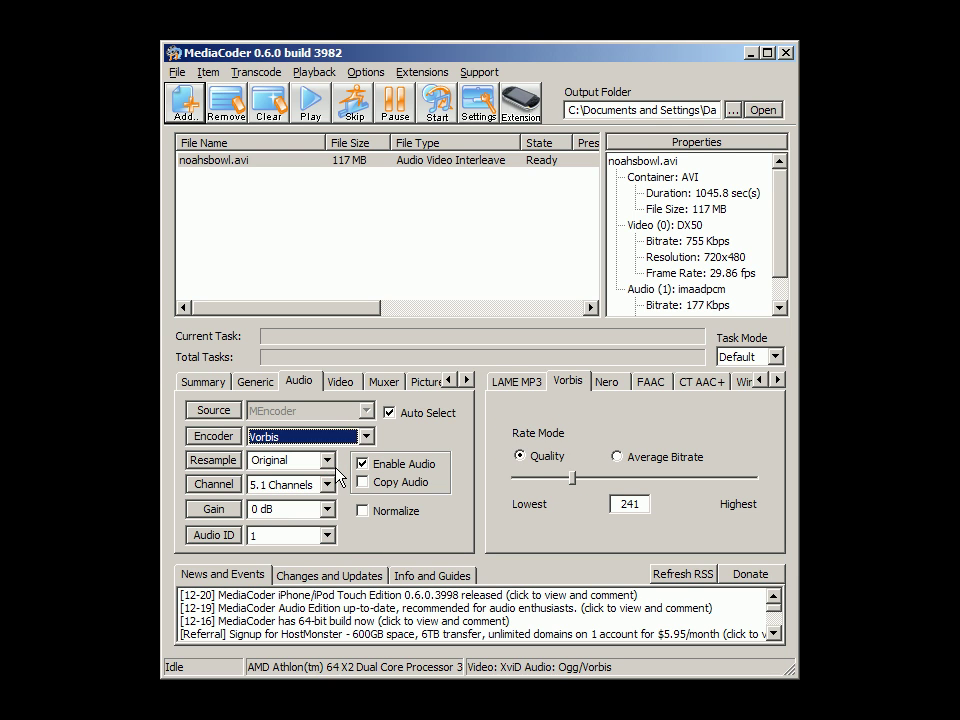
{"action": "left_click", "coordinate": [327, 485]}
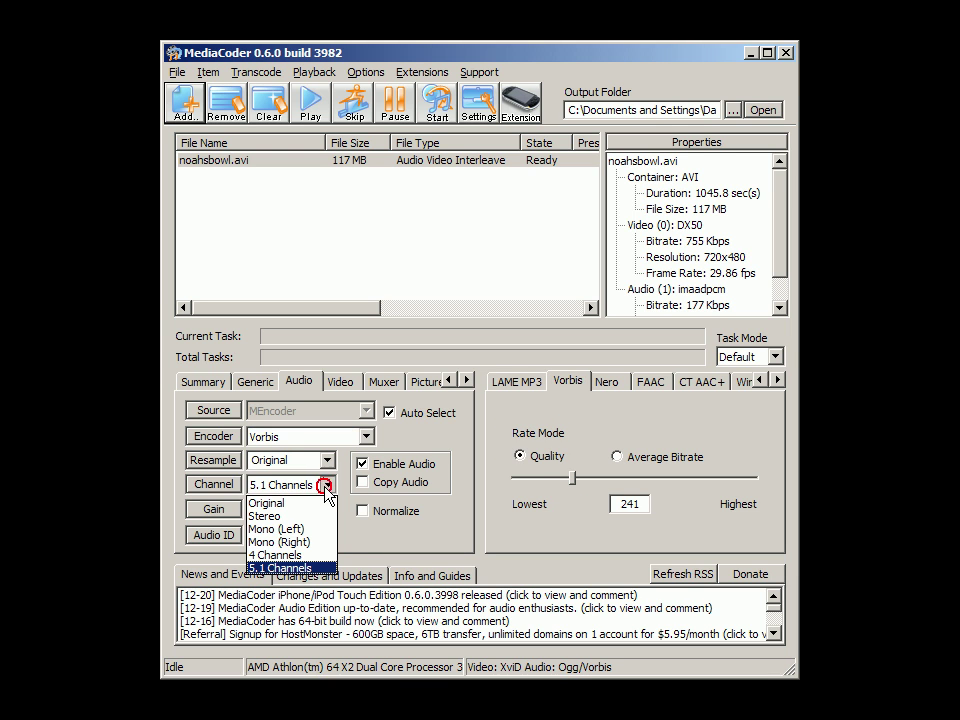
{"action": "left_click", "coordinate": [325, 487]}
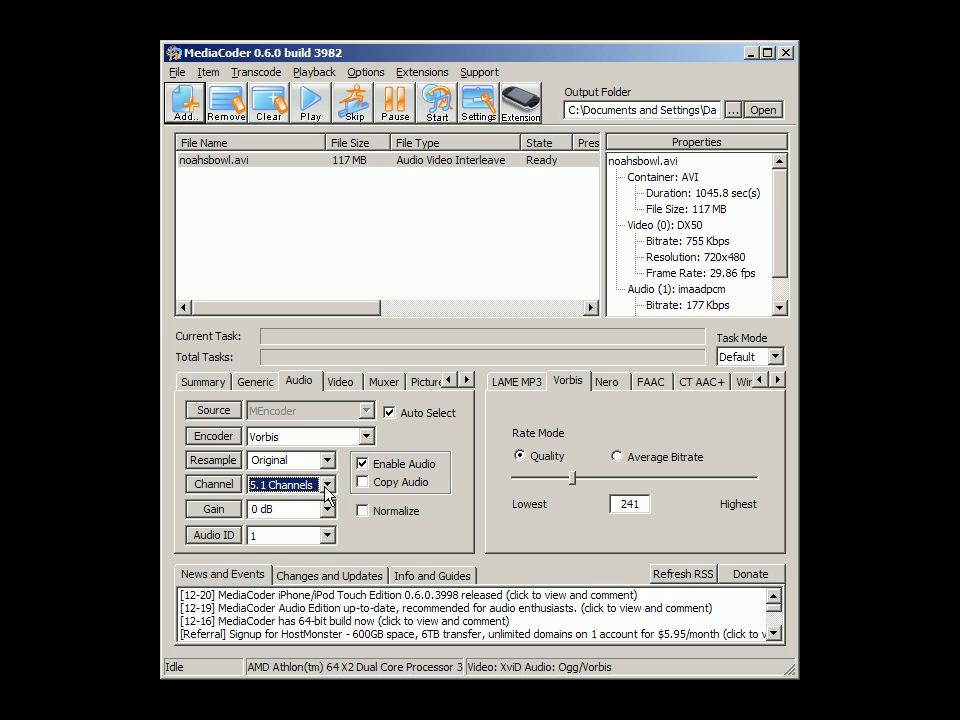
Set the output video format to Theora and the container to Default
{"action": "left_click", "coordinate": [342, 384]}
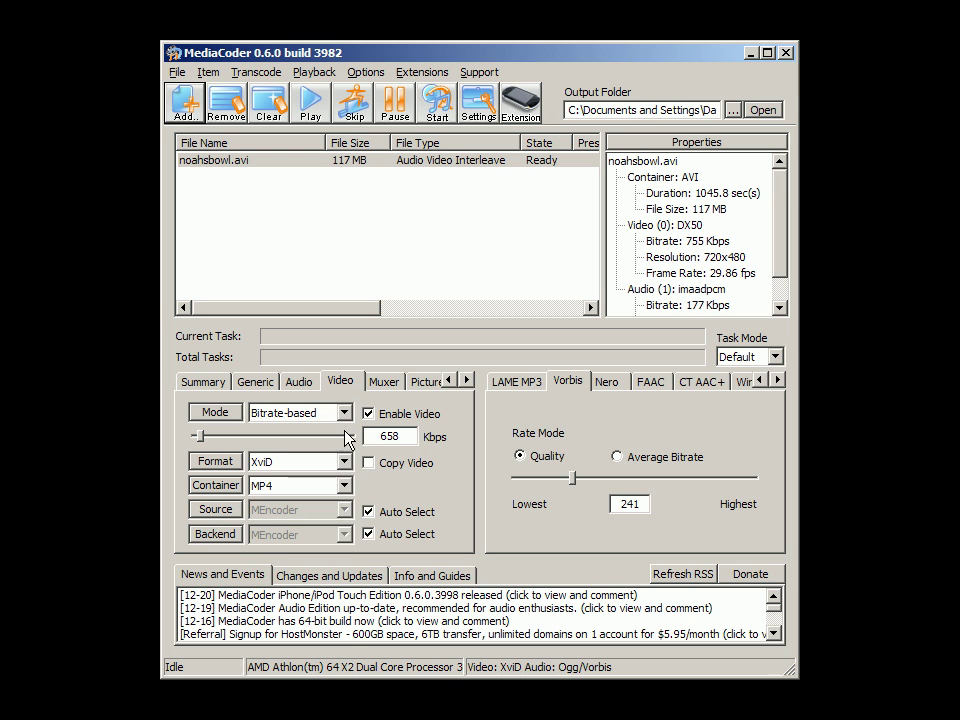
{"action": "left_click", "coordinate": [344, 462]}
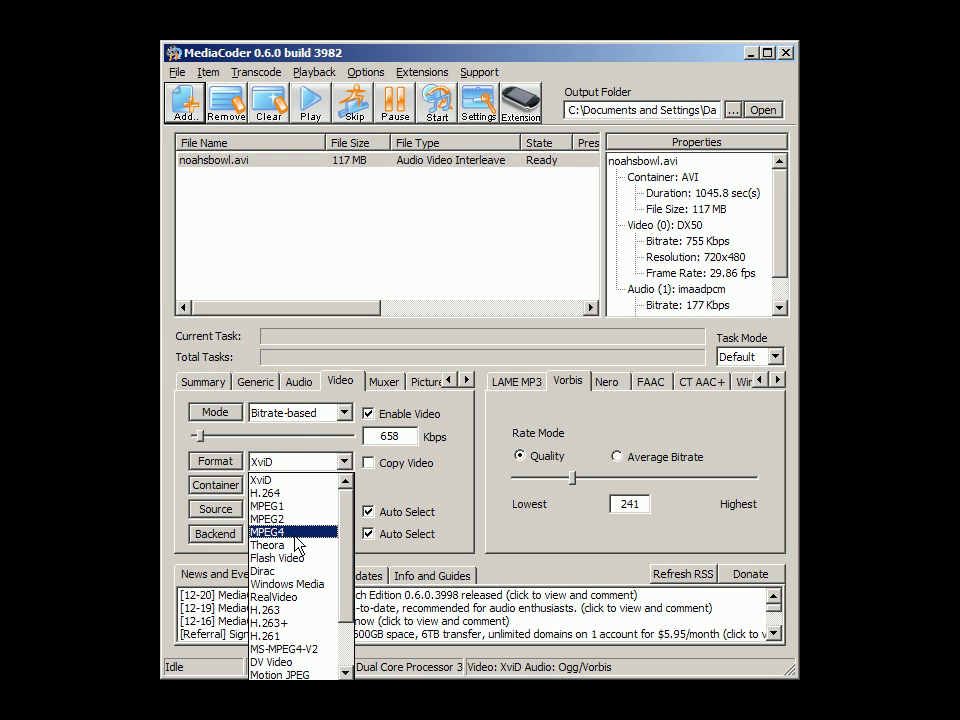
{"action": "mouse_move", "coordinate": [349, 556]}
{"action": "left_mouse_down"}
{"action": "mouse_move", "coordinate": [350, 592]}
{"action": "mouse_move", "coordinate": [354, 560]}
{"action": "left_mouse_up"}
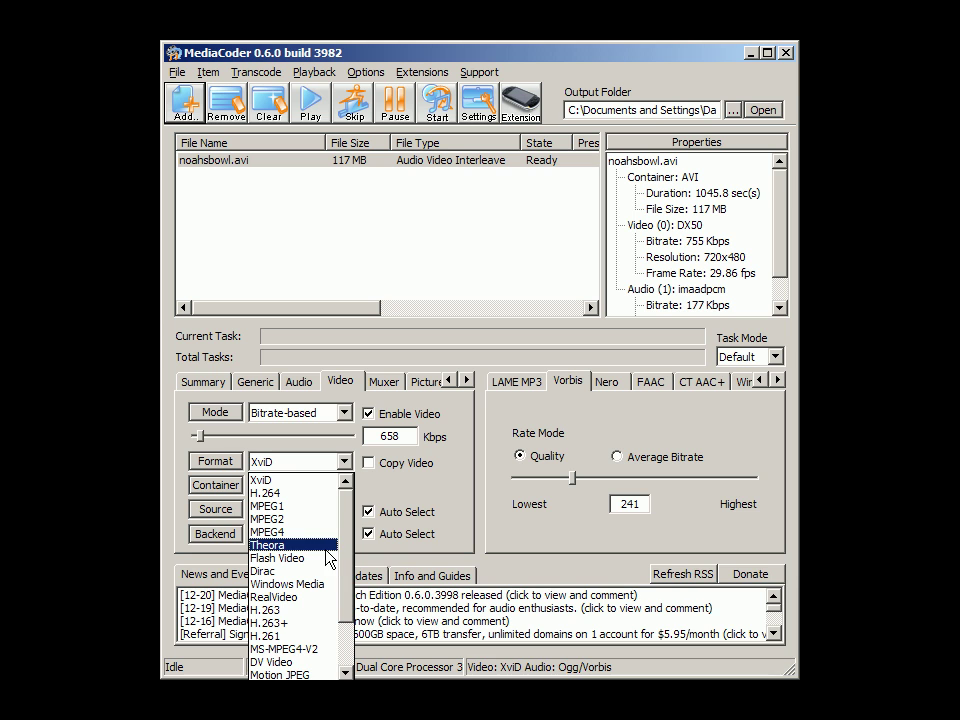
{"action": "left_click", "coordinate": [320, 548]}
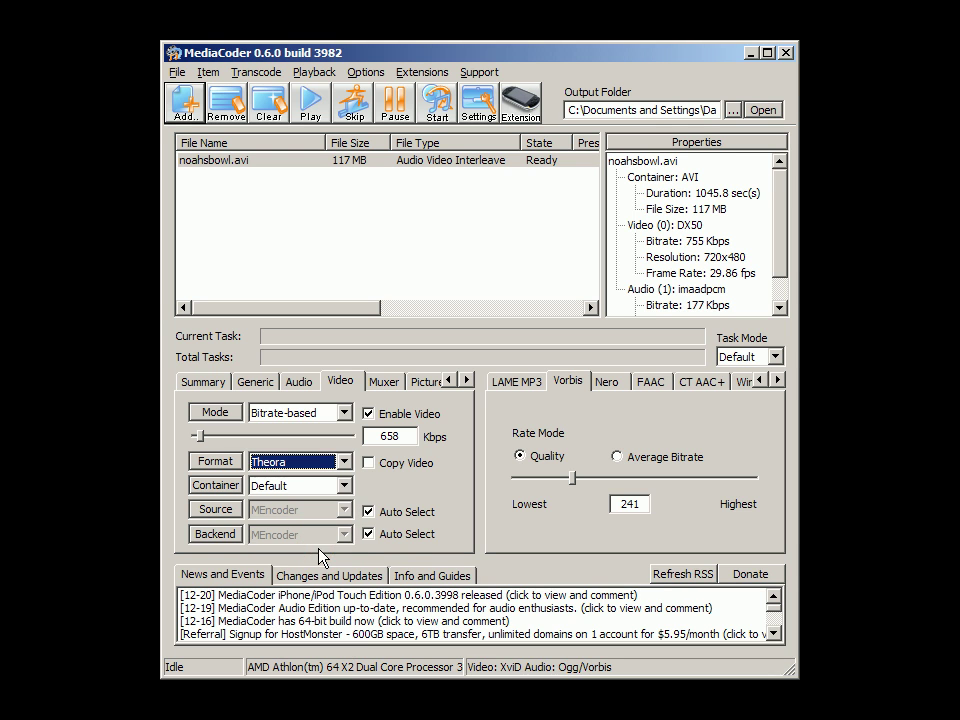
{"action": "left_click", "coordinate": [343, 486]}
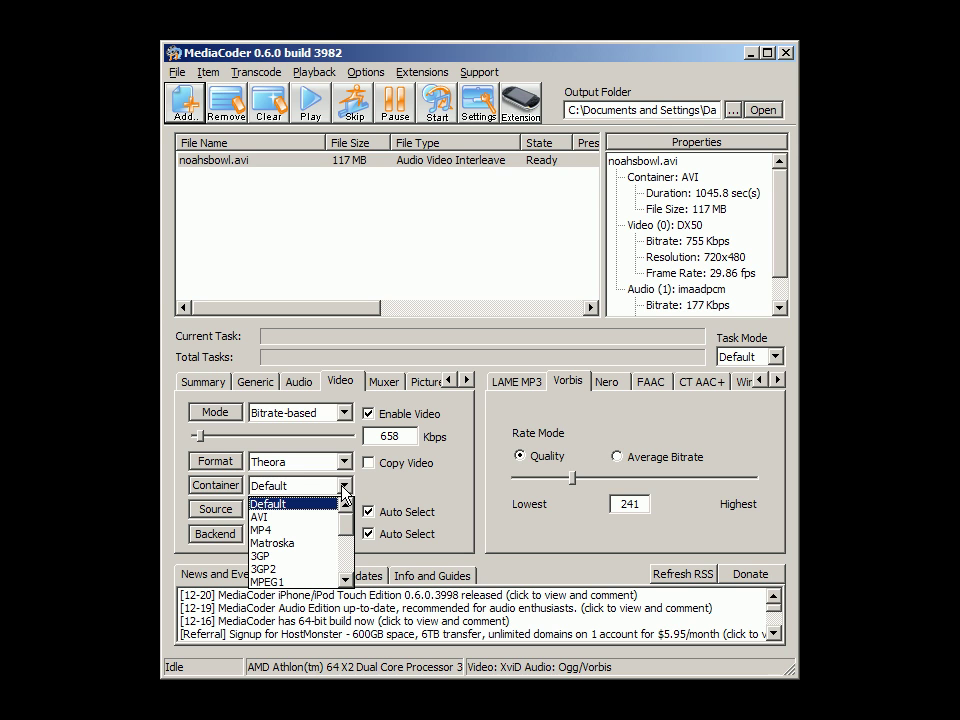
{"action": "mouse_move", "coordinate": [343, 519]}
{"action": "left_mouse_down"}
{"action": "mouse_move", "coordinate": [349, 562]}
{"action": "mouse_move", "coordinate": [342, 512]}
{"action": "left_mouse_up"}
{"action": "left_click", "coordinate": [333, 506]}
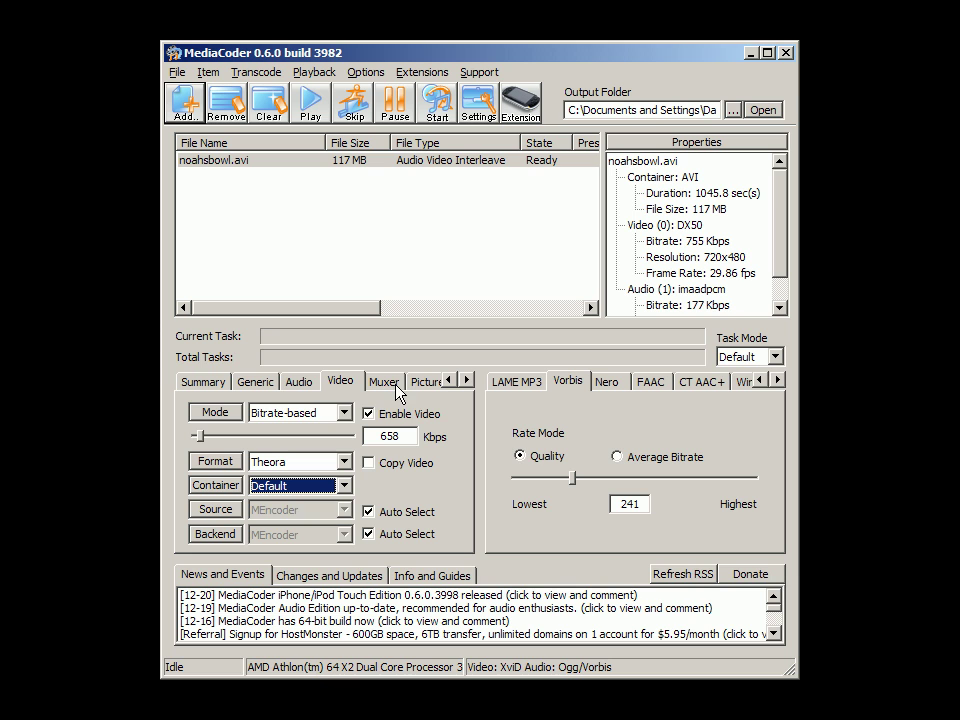
Set the output video bitrate to 755 Kbps, matching the source file's video bitrate
{"action": "left_click", "coordinate": [388, 436]}
{"action": "double_click", "coordinate": [384, 436]}
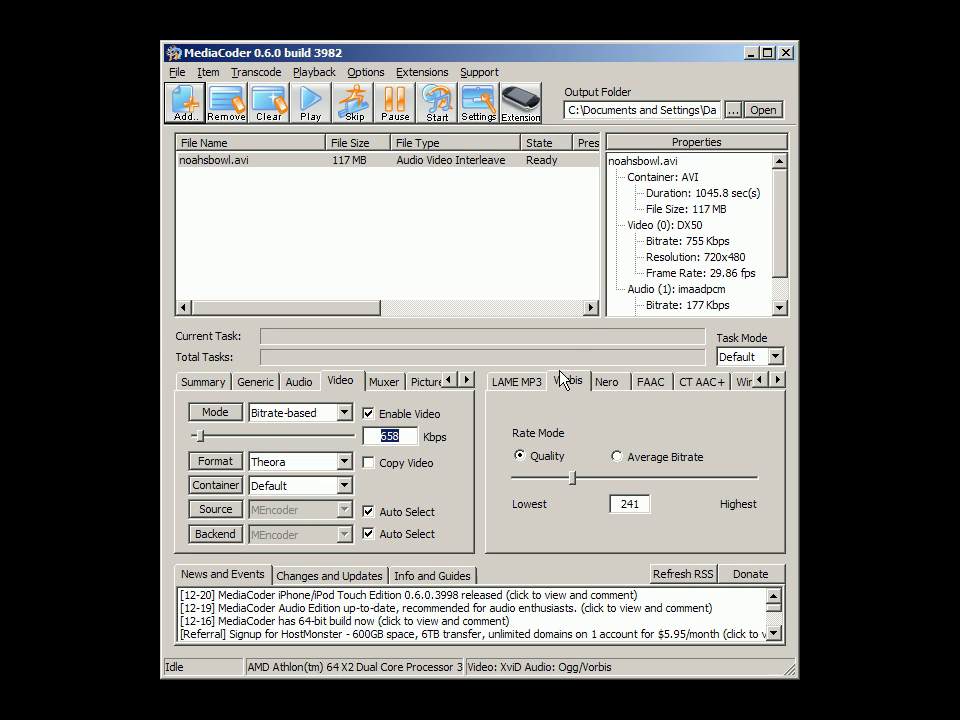
{"action": "left_click", "coordinate": [699, 242]}
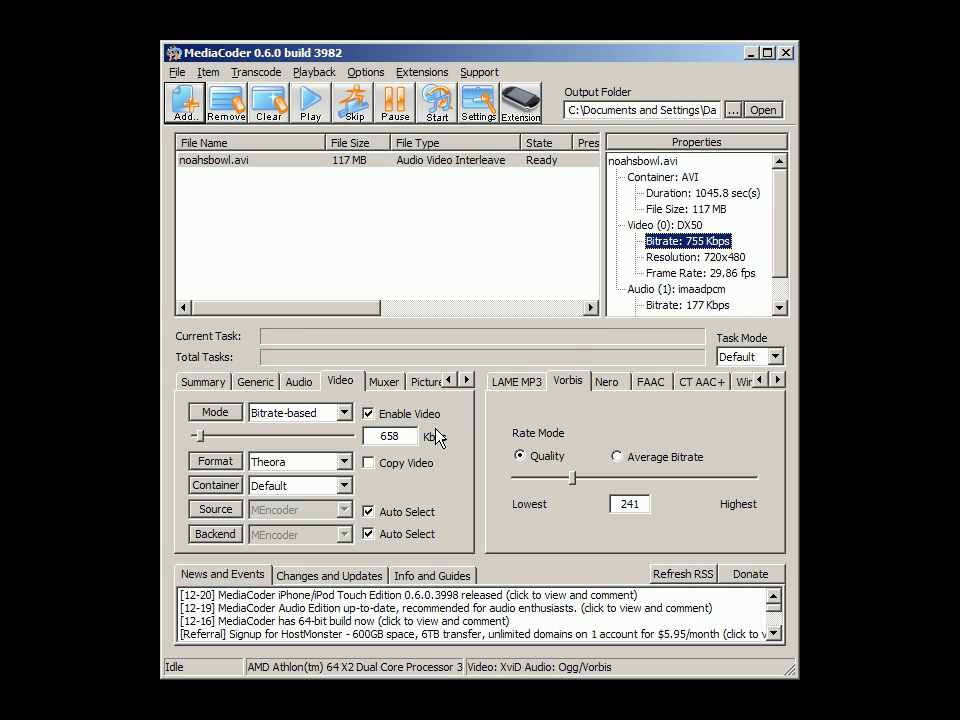
{"action": "left_click", "coordinate": [386, 436]}
{"action": "double_click", "coordinate": [383, 436]}
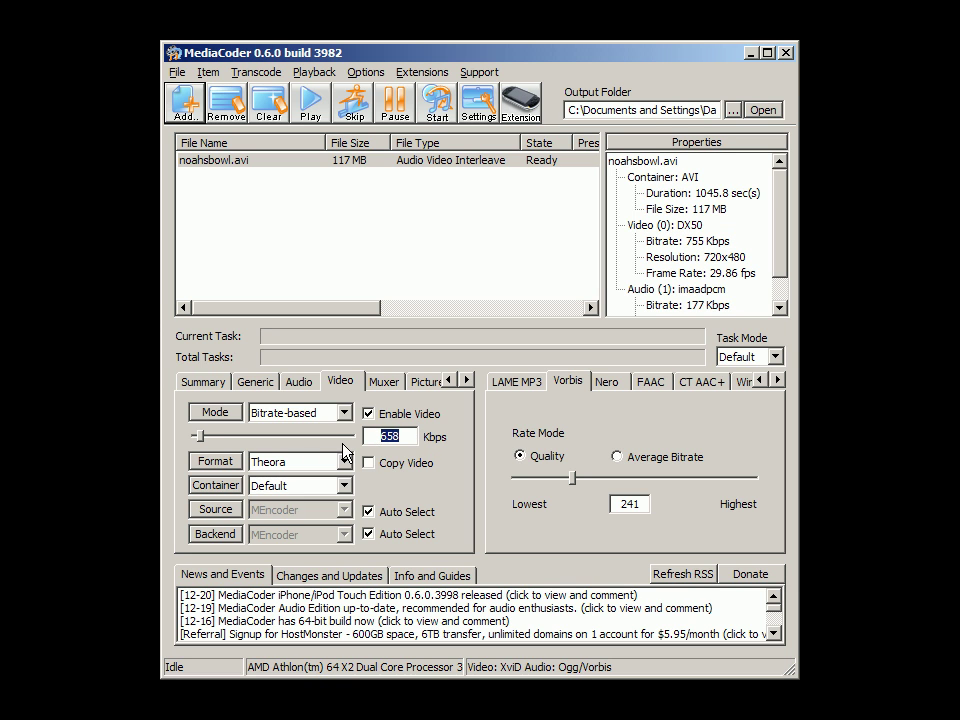
{"action": "type", "text": "755"}
Set the output frame rate to 29.97 in the picture settings, checking the source file's frame rate for reference
{"action": "left_click", "coordinate": [395, 384]}
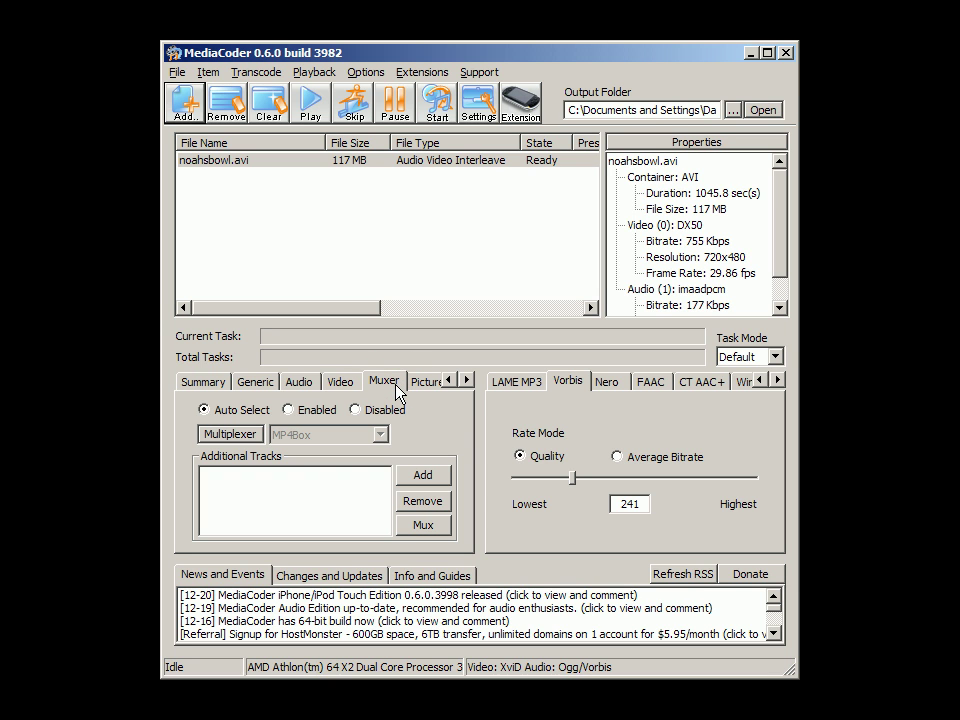
{"action": "left_click", "coordinate": [467, 381]}
{"action": "left_click", "coordinate": [467, 381]}
{"action": "left_click", "coordinate": [467, 381]}
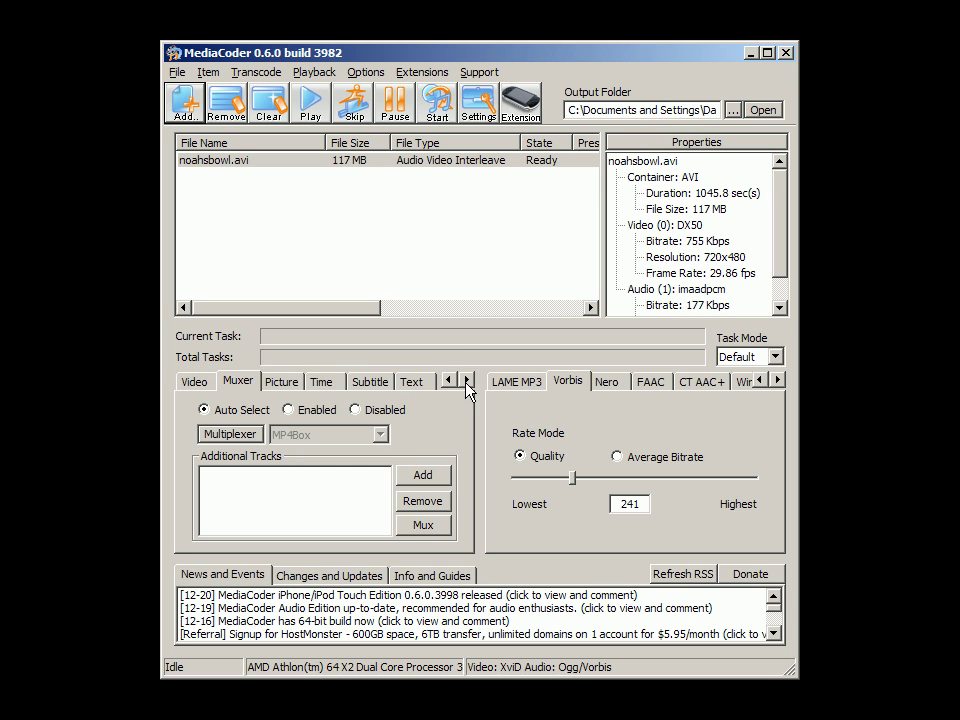
{"action": "left_click", "coordinate": [298, 388]}
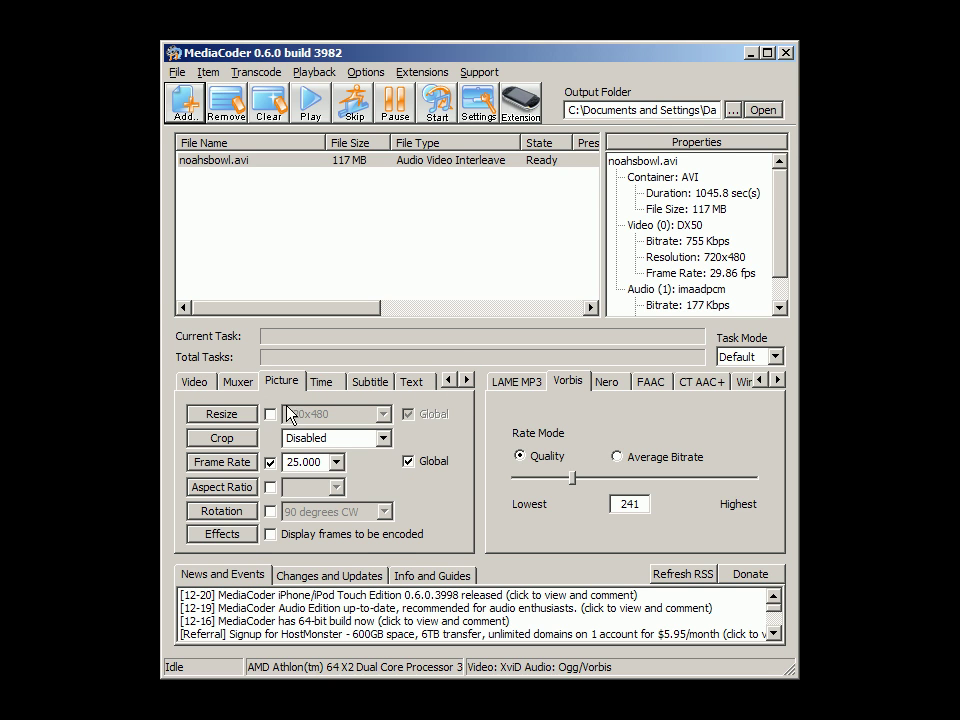
{"action": "left_click", "coordinate": [383, 438]}
{"action": "left_click", "coordinate": [386, 439]}
{"action": "left_click", "coordinate": [337, 463]}
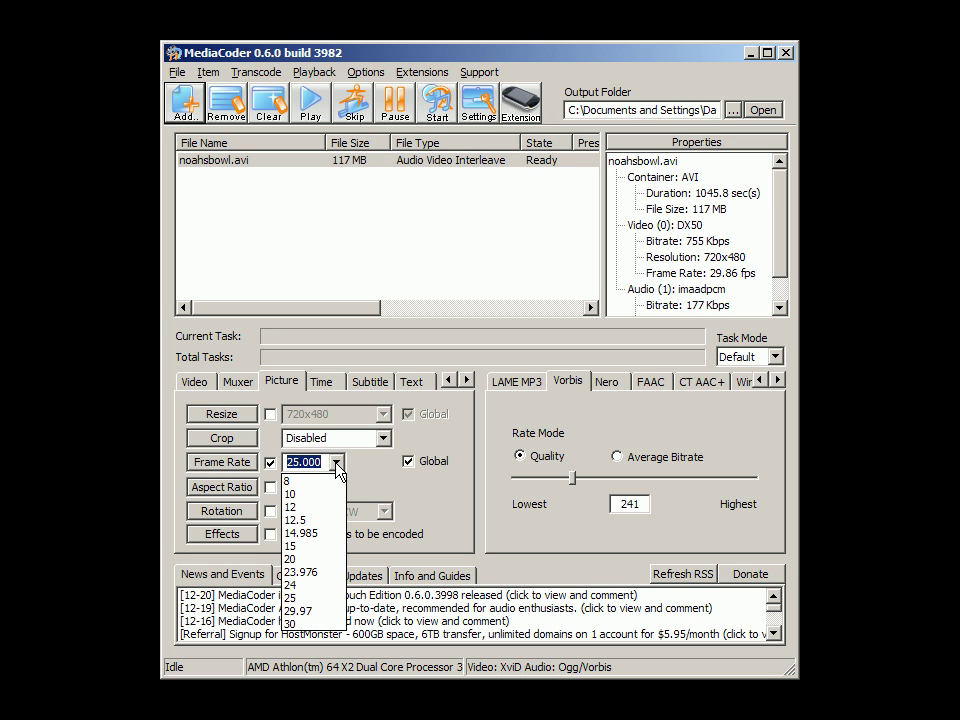
{"action": "left_click", "coordinate": [337, 464]}
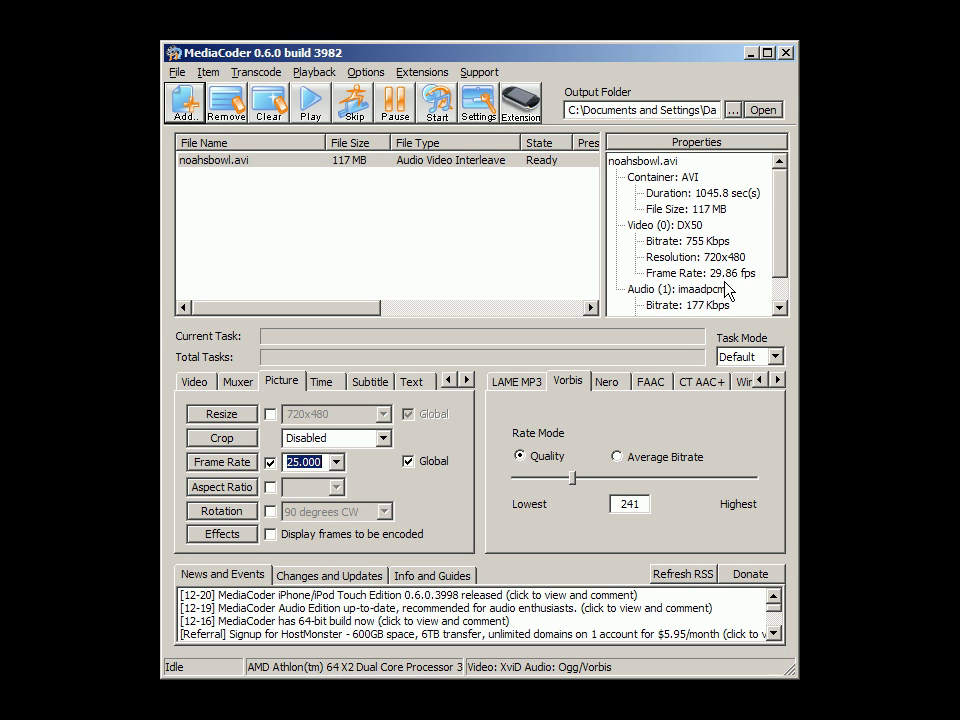
{"action": "left_click", "coordinate": [700, 273]}
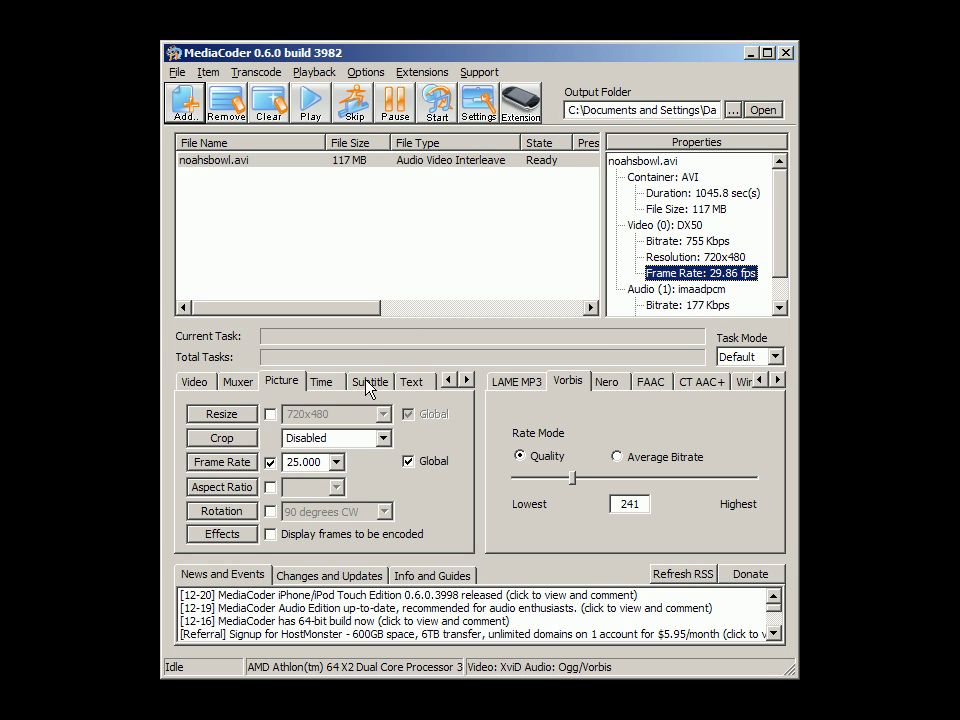
{"action": "left_click", "coordinate": [305, 461]}
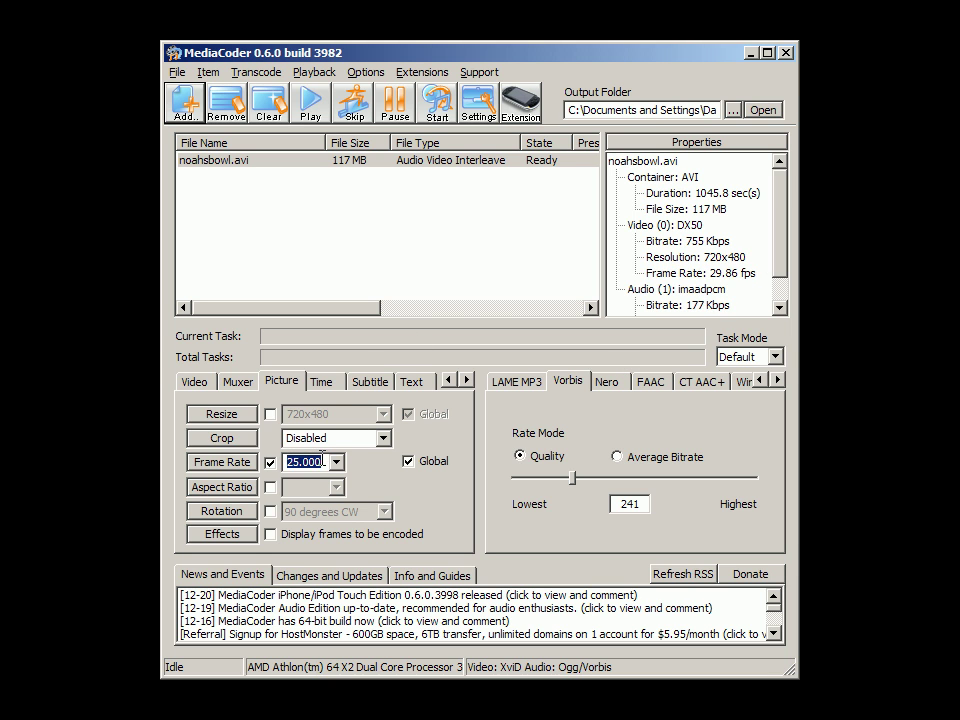
{"action": "left_click", "coordinate": [337, 462]}
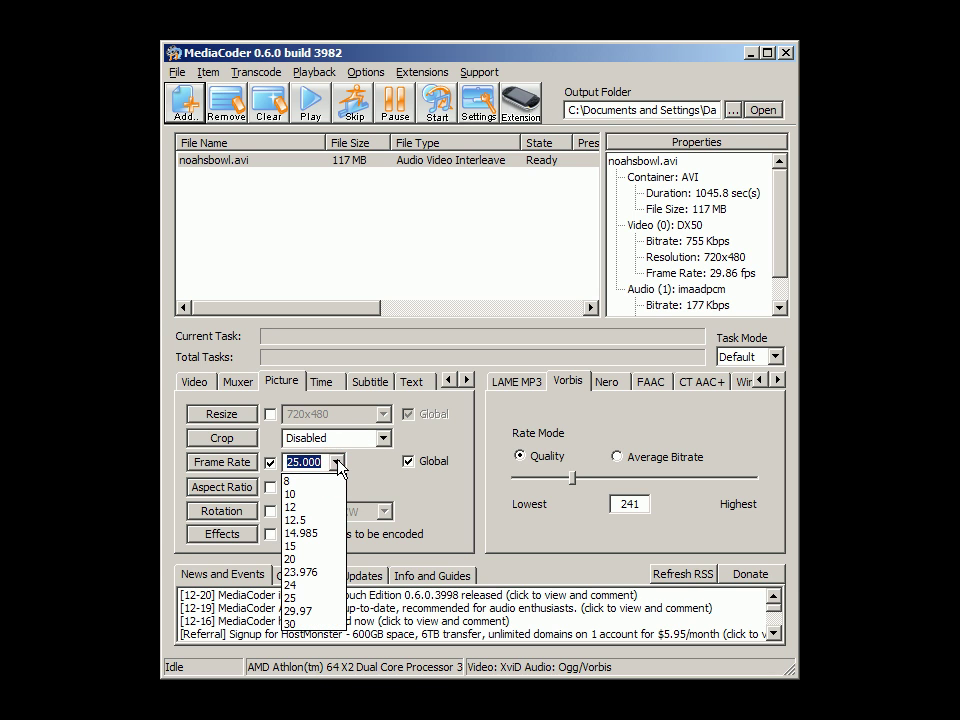
{"action": "left_click", "coordinate": [289, 611]}
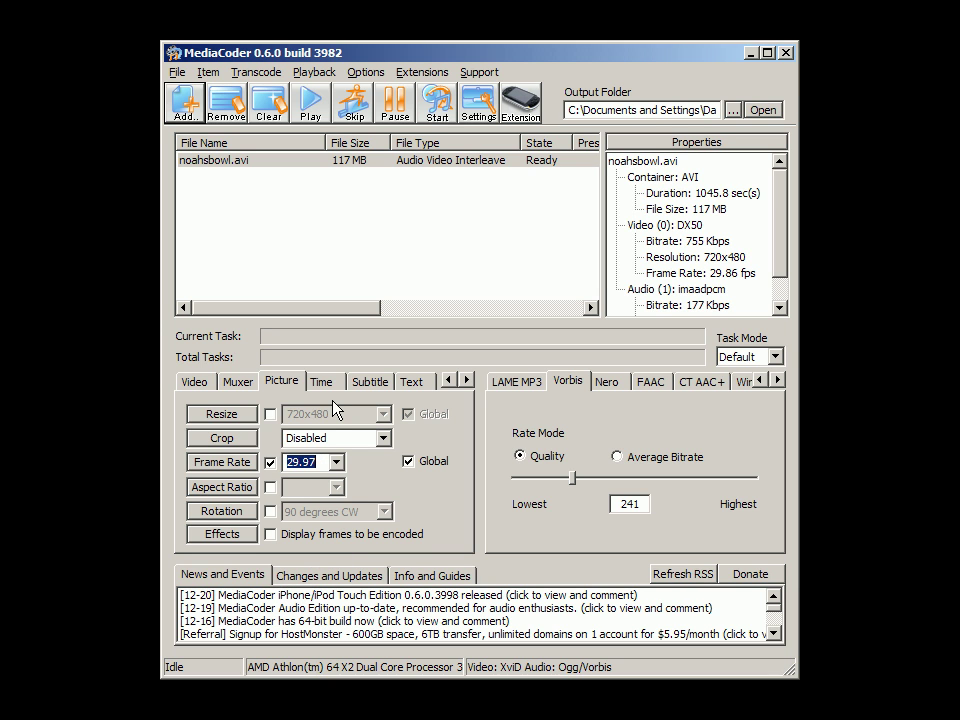
{"action": "left_click", "coordinate": [271, 487]}
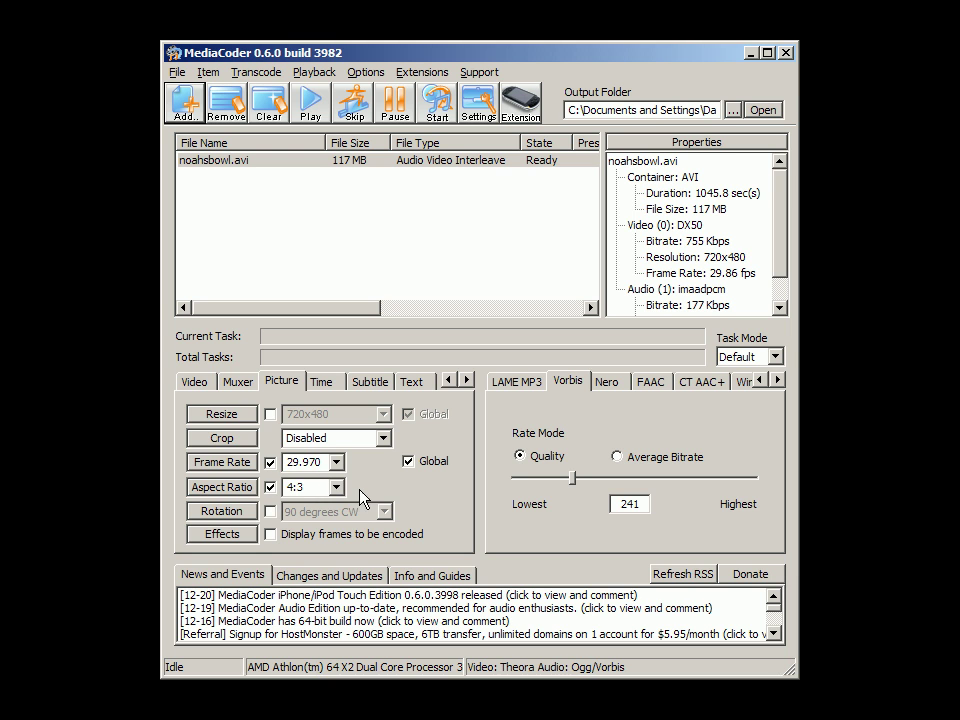
{"action": "left_click", "coordinate": [337, 487]}
{"action": "left_click", "coordinate": [337, 489]}
{"action": "left_click", "coordinate": [271, 487]}
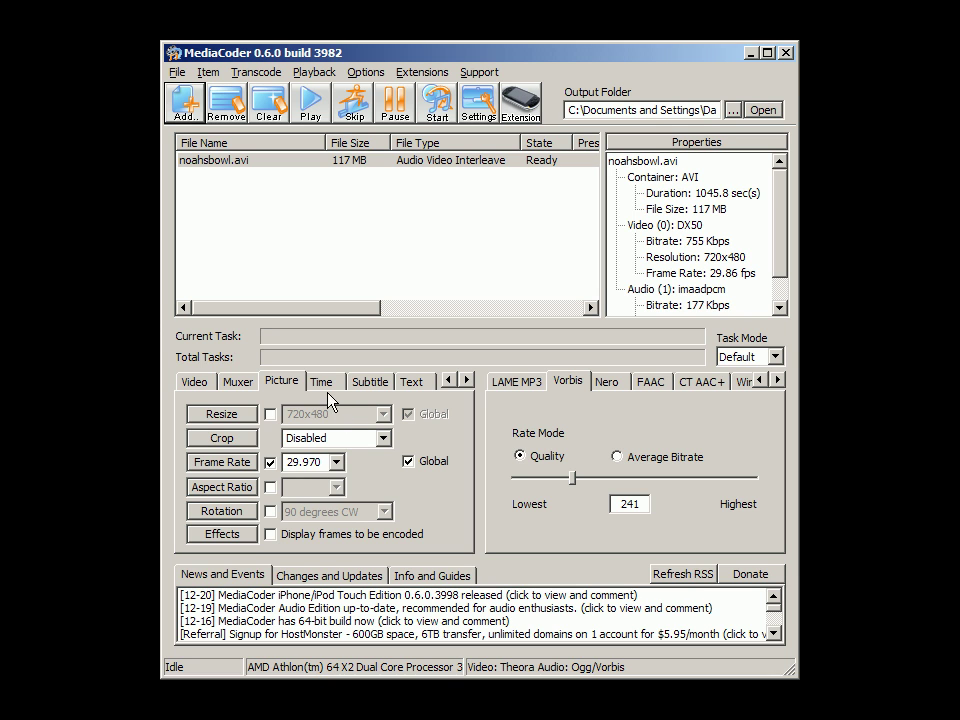
{"action": "left_click", "coordinate": [272, 535]}
{"action": "left_click", "coordinate": [274, 535]}
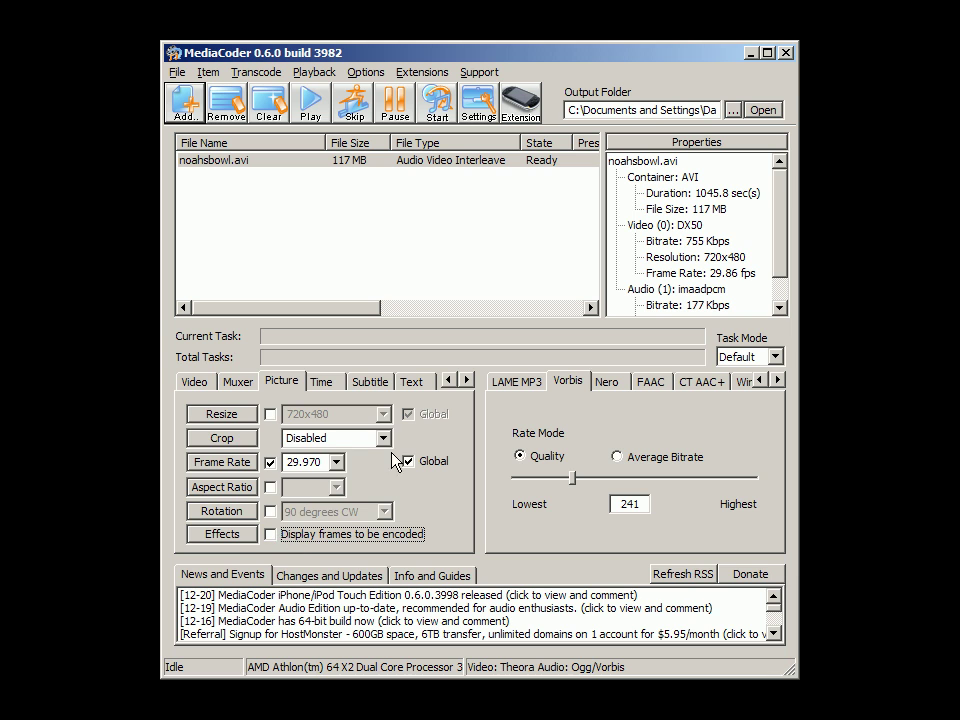
Look through the time, subtitle and text settings for the conversion
{"action": "left_click", "coordinate": [322, 382]}
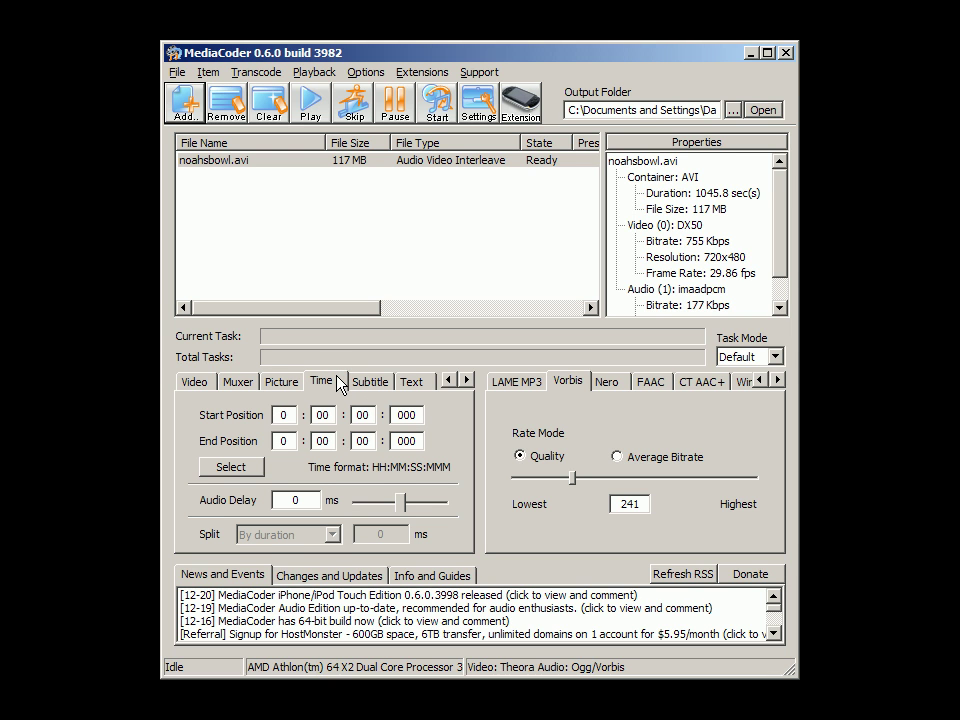
{"action": "left_click", "coordinate": [385, 386]}
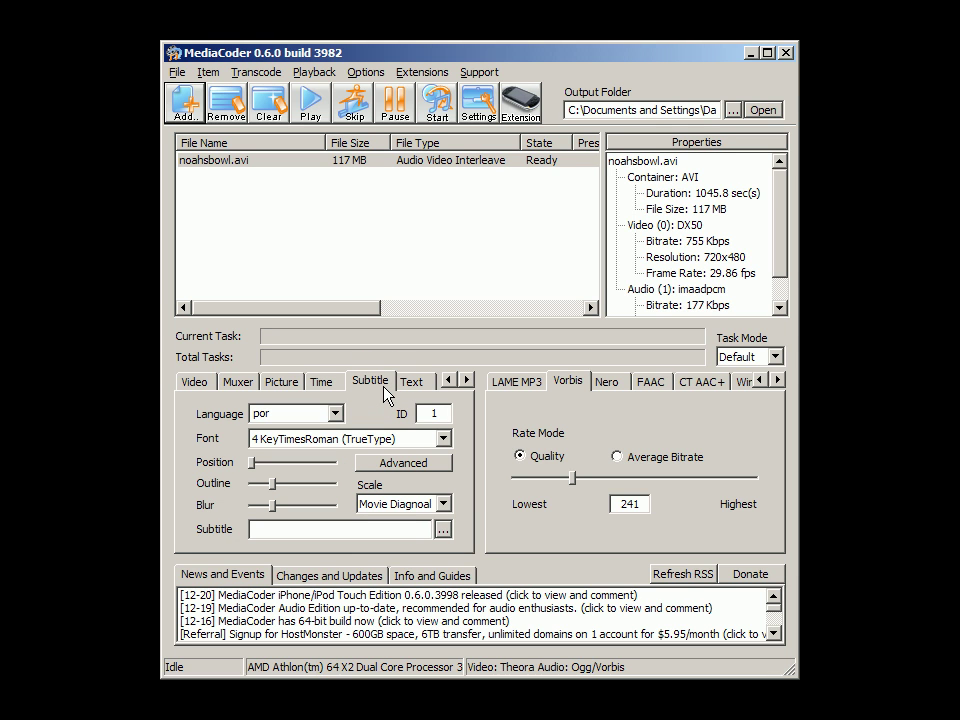
{"action": "left_click", "coordinate": [466, 381]}
{"action": "left_click", "coordinate": [426, 385]}
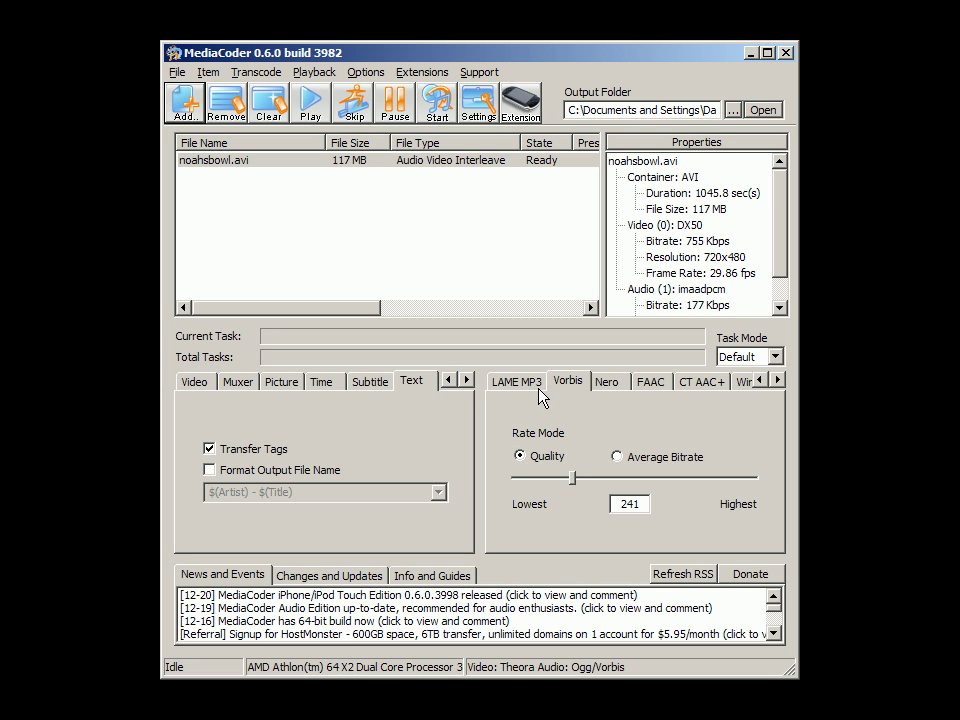
Review the target format summary, checking the video bitrate, frame rate, audio bitrate and estimated size
{"action": "left_click", "coordinate": [446, 380]}
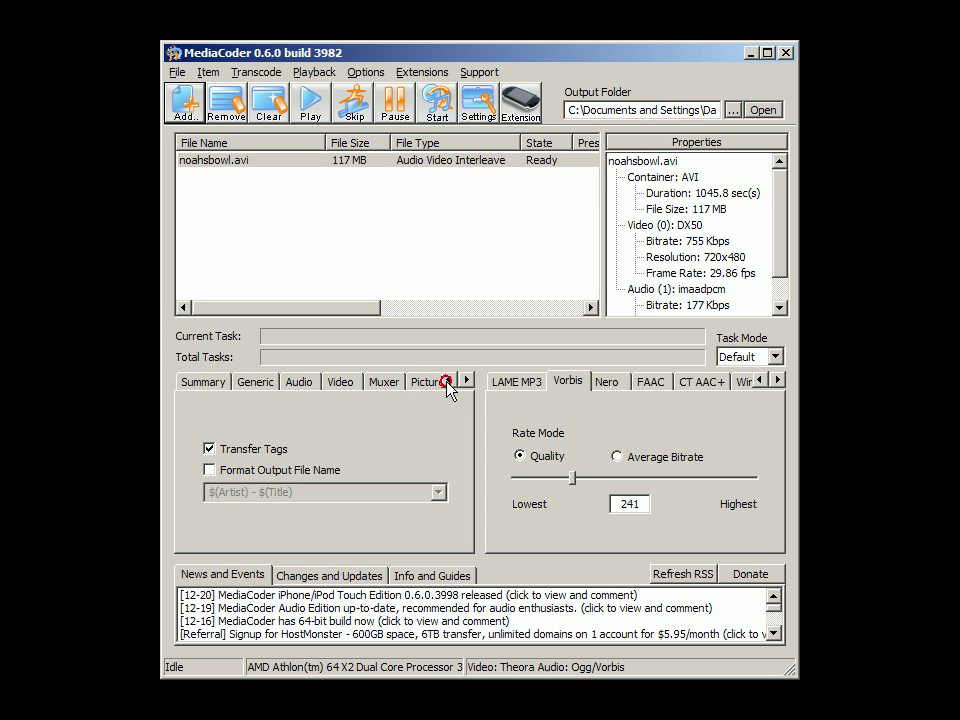
{"action": "left_click", "coordinate": [203, 381]}
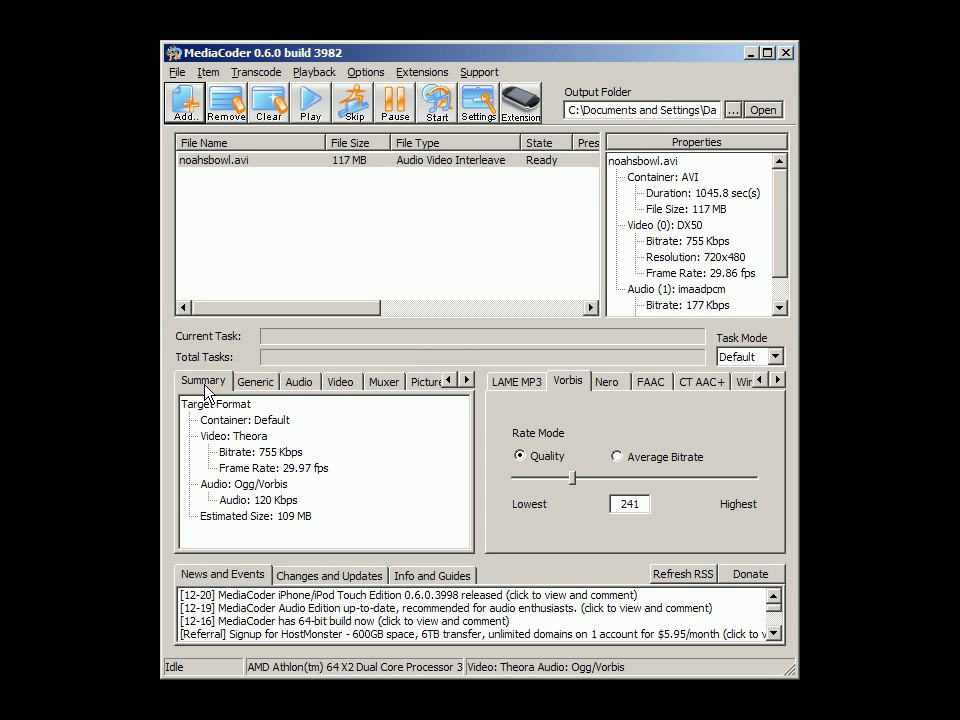
{"action": "left_click", "coordinate": [262, 452]}
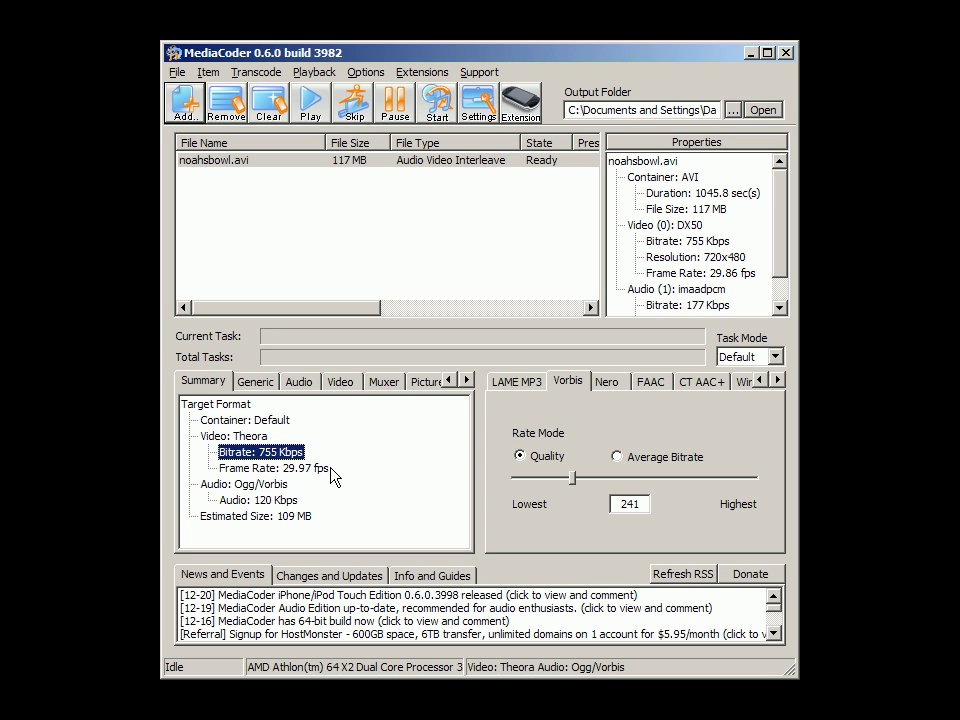
{"action": "left_click", "coordinate": [330, 467]}
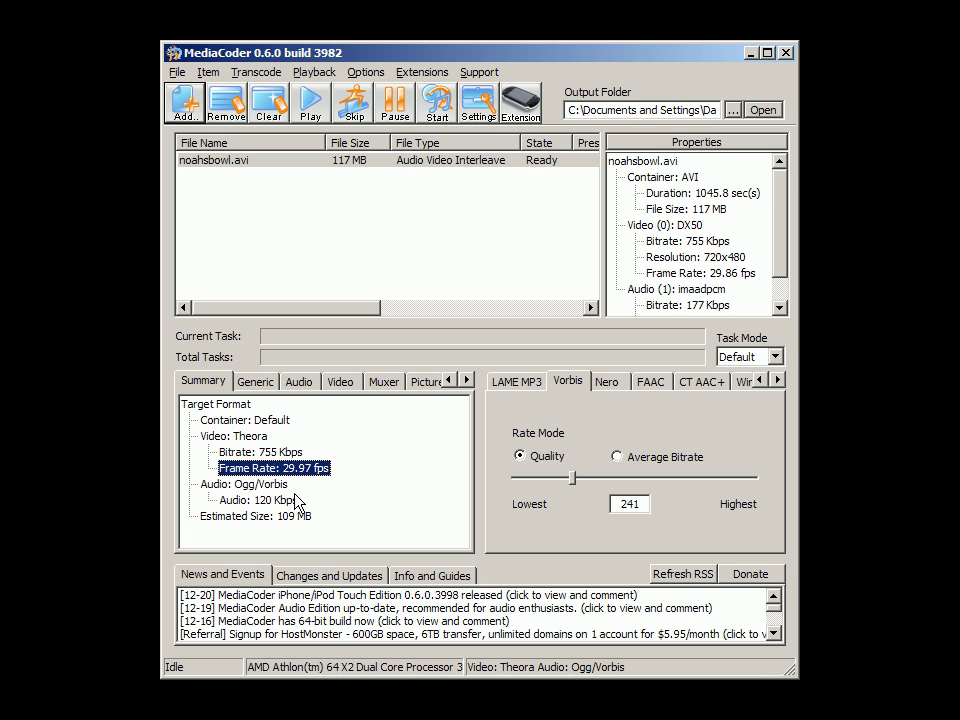
{"action": "left_click", "coordinate": [299, 501]}
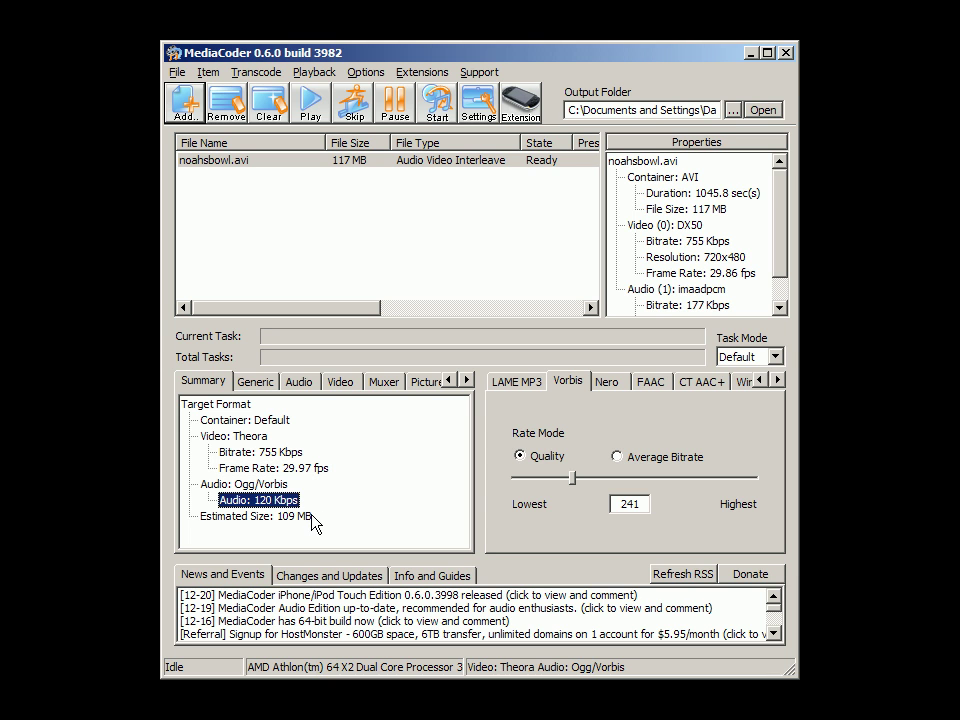
{"action": "left_click", "coordinate": [311, 516]}
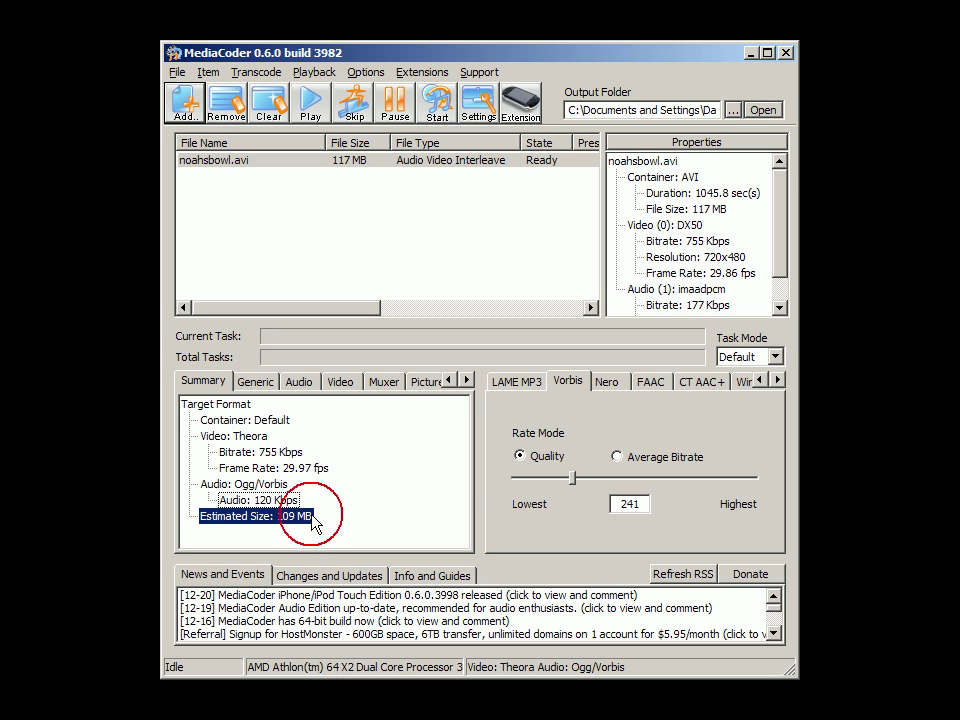
Raise the Vorbis encoding quality to 336, checking the source file's audio properties for reference
{"action": "left_click_drag", "start_coordinate": [782, 241], "coordinate": [781, 258]}
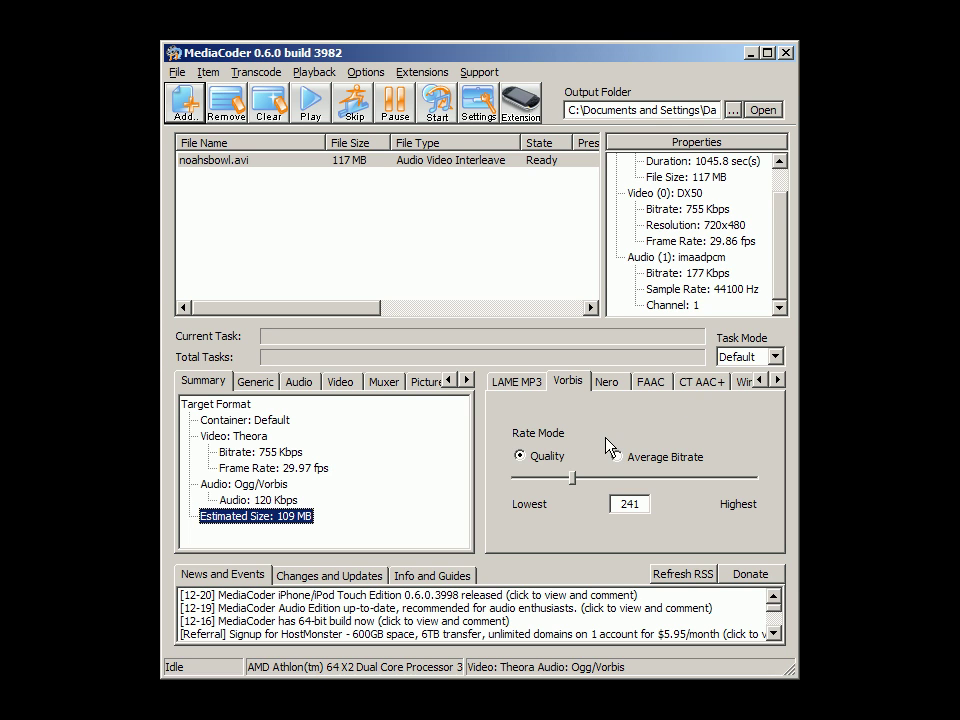
{"action": "left_click", "coordinate": [572, 478]}
{"action": "left_click_drag", "start_coordinate": [573, 476], "coordinate": [596, 477]}
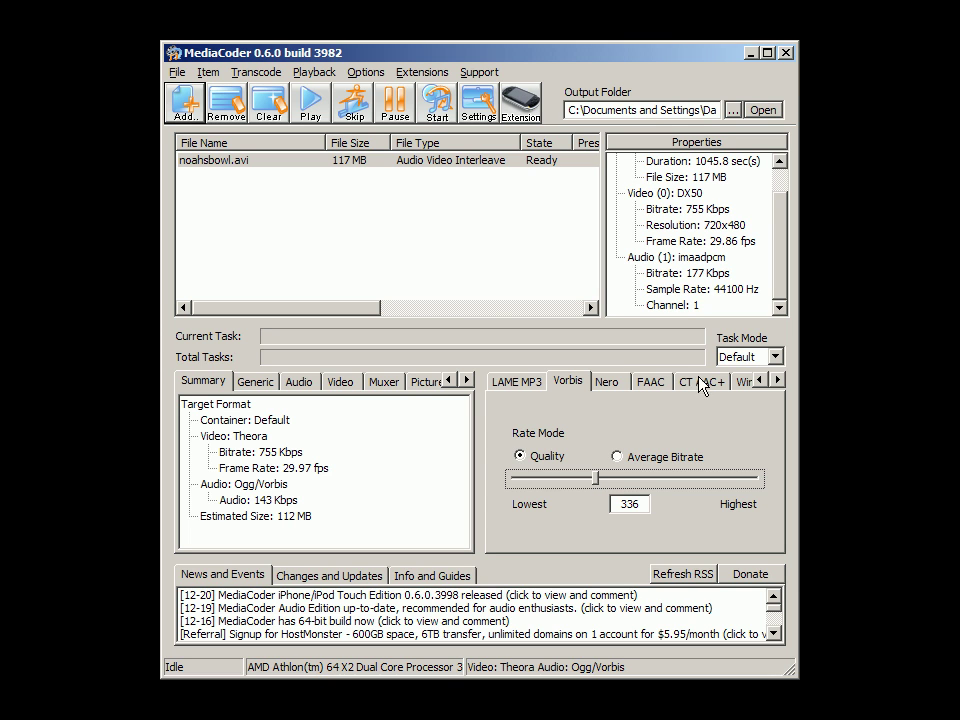
Browse the remaining audio encoders through to the end of the list, as far as Helix
{"action": "left_click", "coordinate": [779, 381]}
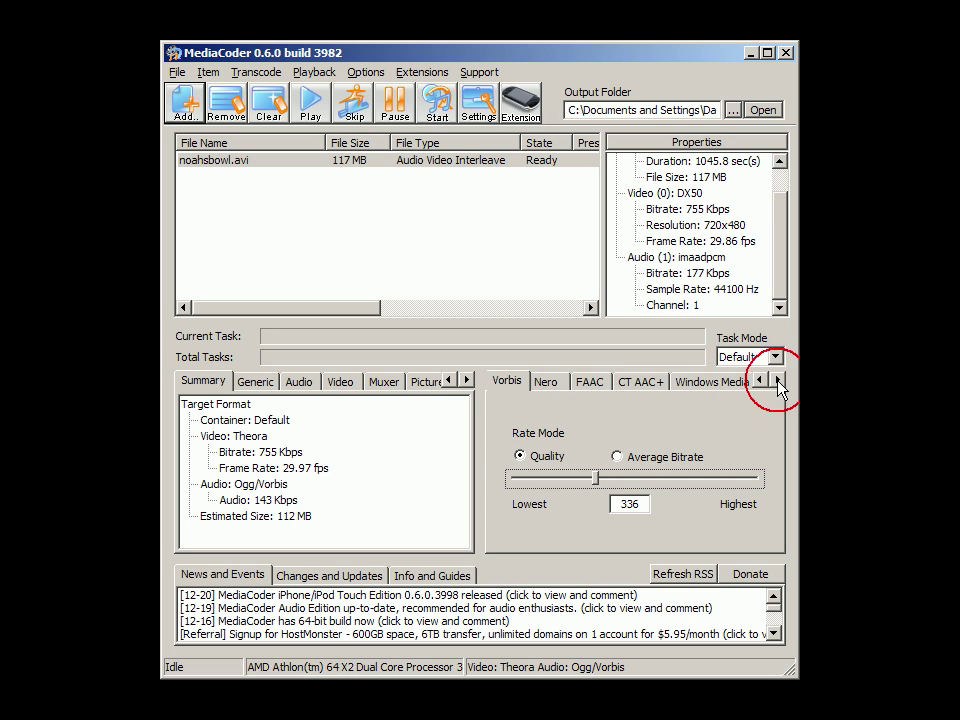
{"action": "left_click", "coordinate": [779, 381]}
{"action": "left_click", "coordinate": [779, 381]}
{"action": "left_click", "coordinate": [778, 382]}
{"action": "left_click", "coordinate": [778, 382]}
{"action": "left_click", "coordinate": [778, 382]}
{"action": "left_click", "coordinate": [778, 382]}
{"action": "left_click", "coordinate": [778, 382]}
{"action": "left_click", "coordinate": [778, 382]}
{"action": "left_click", "coordinate": [778, 382]}
{"action": "left_click", "coordinate": [778, 382]}
{"action": "left_click", "coordinate": [778, 382]}
{"action": "left_click", "coordinate": [778, 382]}
{"action": "left_click", "coordinate": [778, 382]}
{"action": "left_click", "coordinate": [778, 382]}
{"action": "left_click", "coordinate": [778, 382]}
{"action": "left_click", "coordinate": [778, 382]}
{"action": "left_click", "coordinate": [778, 382]}
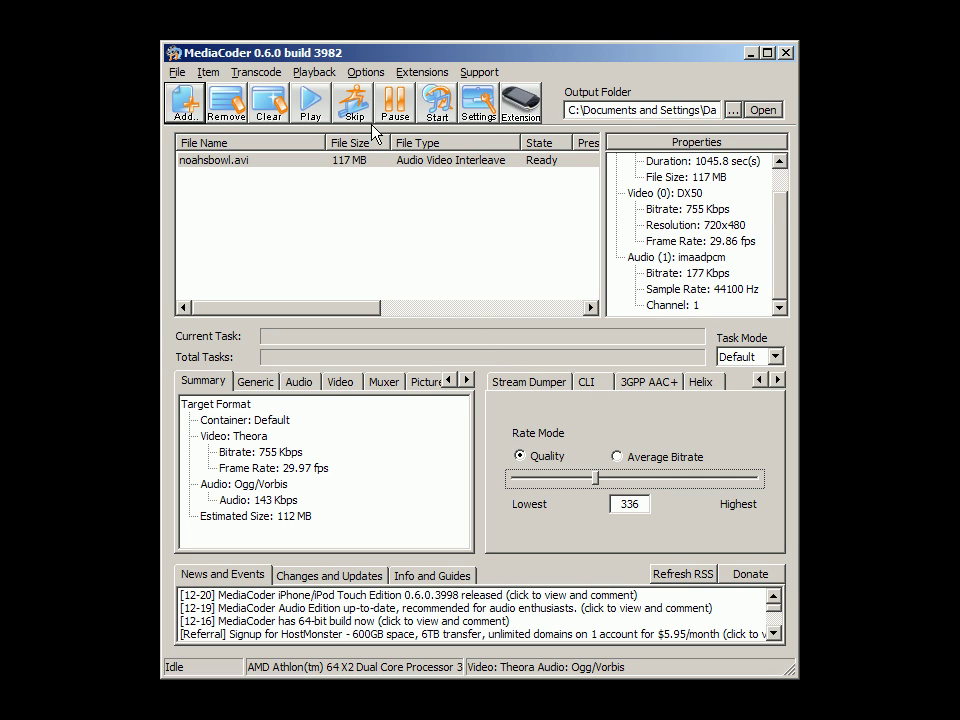
Start transcoding noahsbowl.avi with the configured Theora and Vorbis settings
{"action": "left_click", "coordinate": [428, 121]}
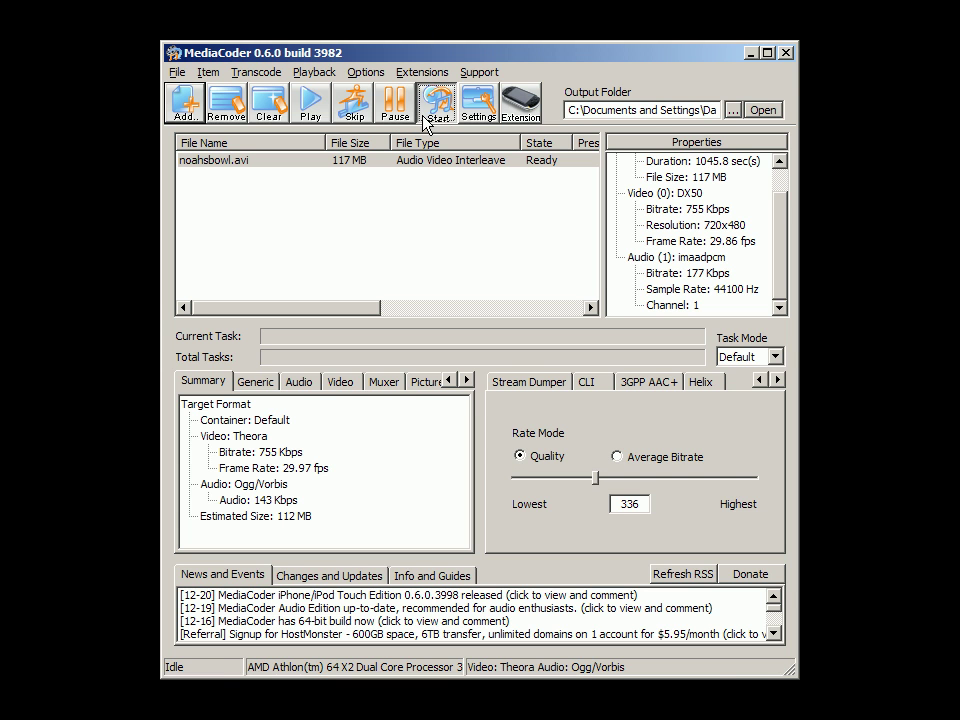